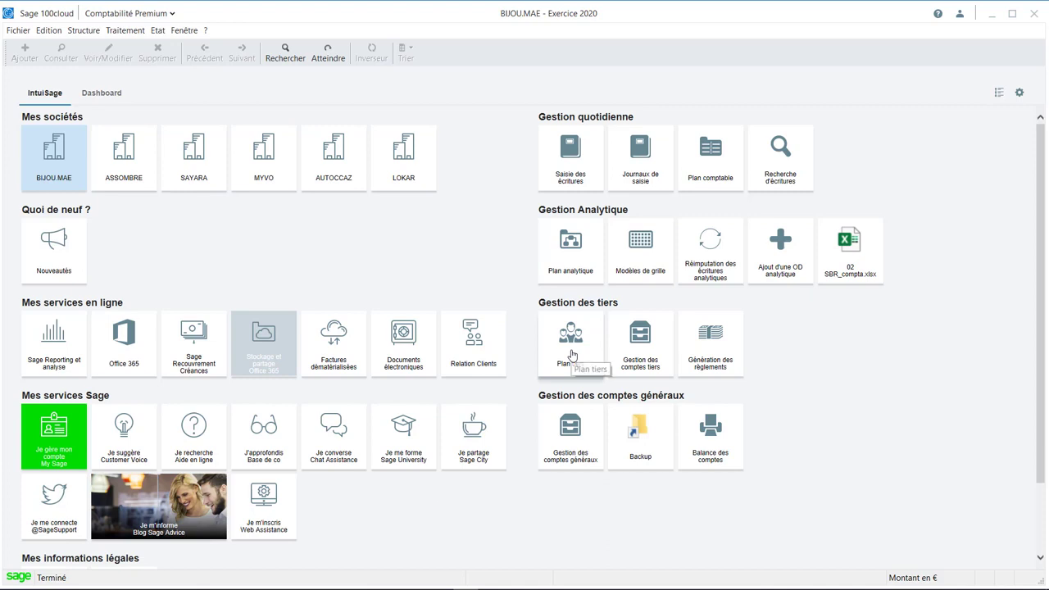
Open the Plan tiers list and view the Client, Fournisseur, Salarié and Autre categories, ending on Client.
left_click(572, 354)
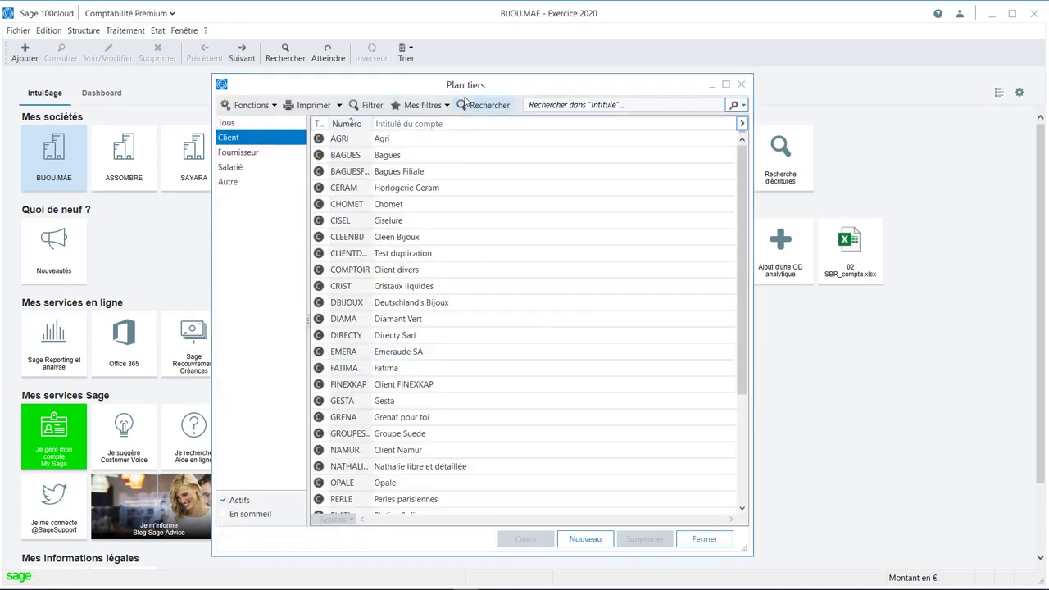
key("ctrl")
key("ctrl")
left_click(340, 155)
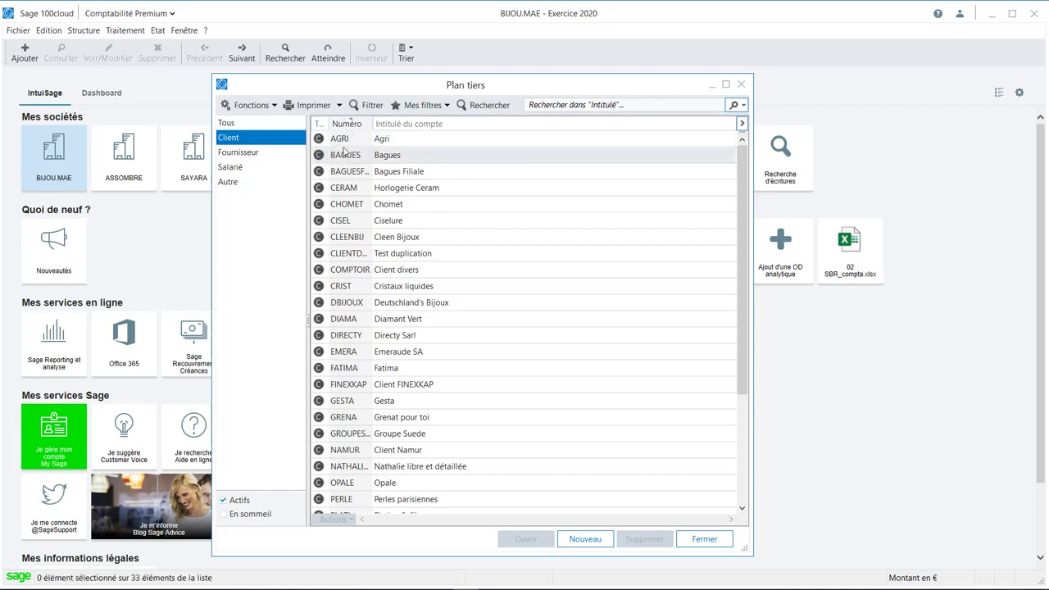
left_click(348, 237, "shift")
left_click(253, 156)
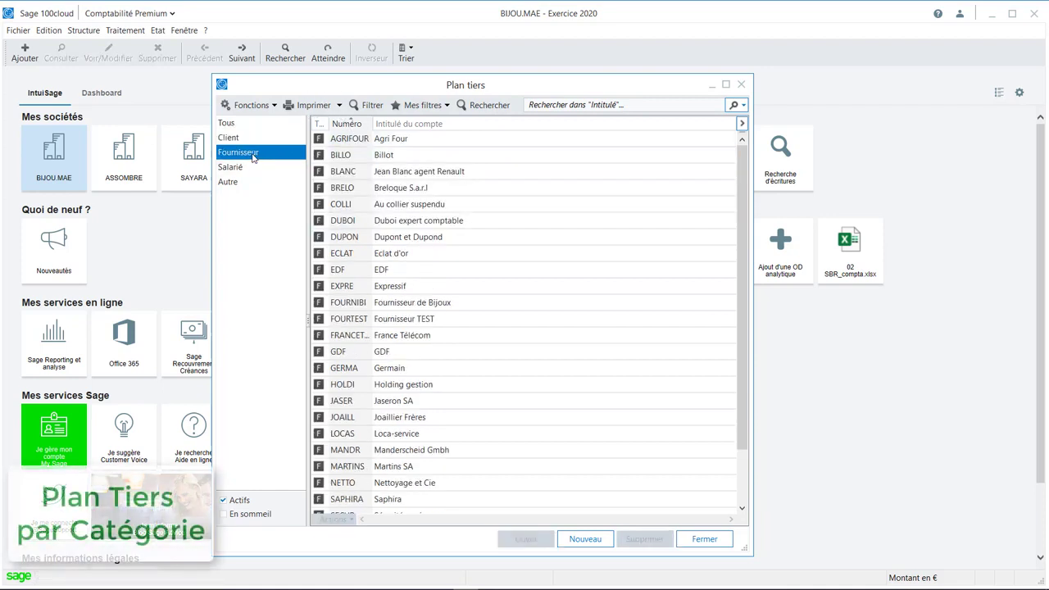
left_click(253, 168)
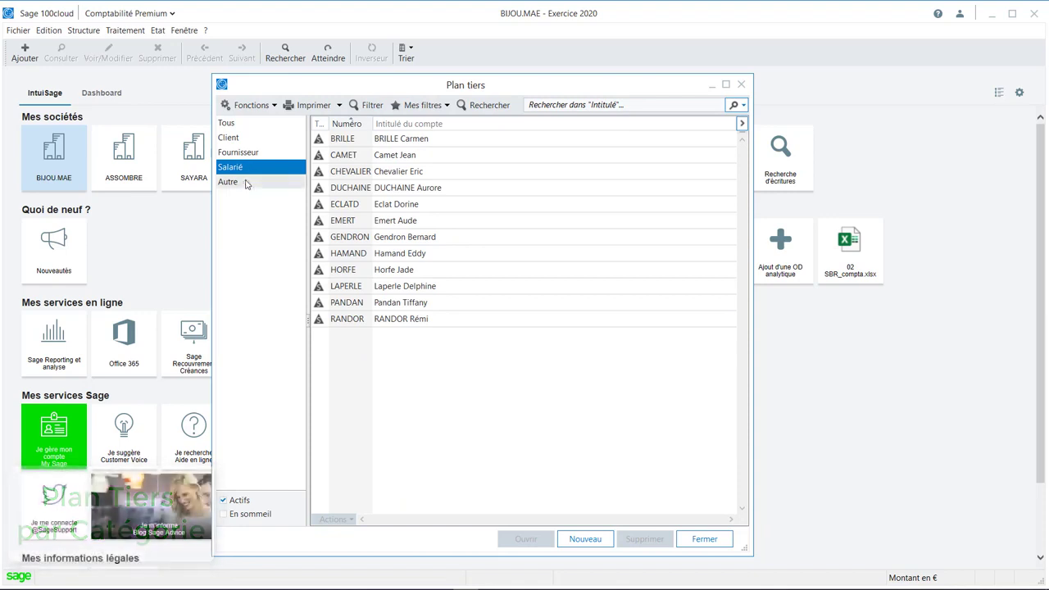
left_click(241, 182)
left_click(244, 139)
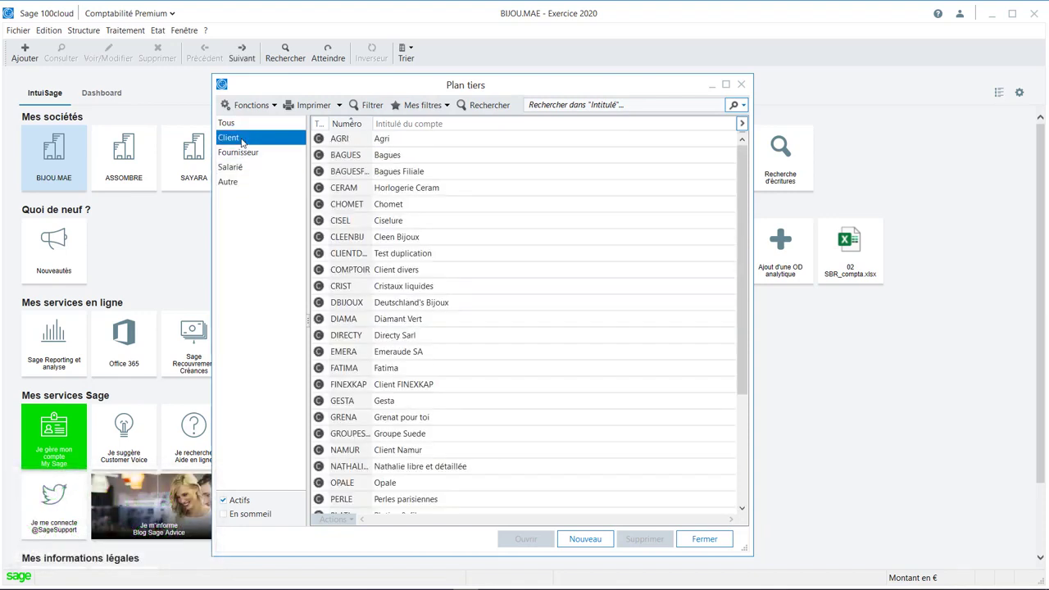
Open the BAGUES client record and view the bank details and IBAN of its BGL account.
double_click(362, 161)
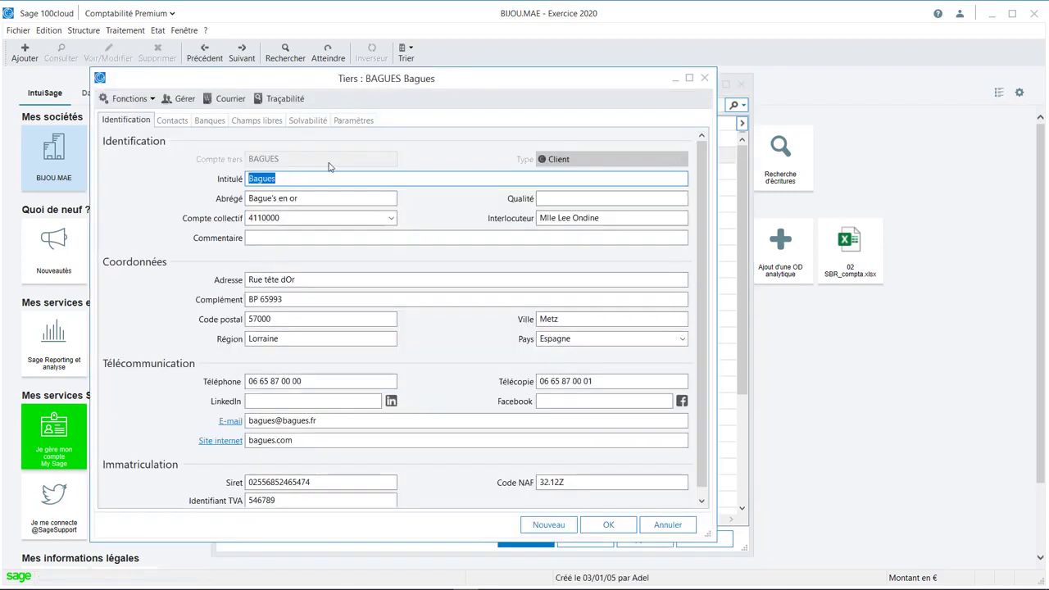
left_click(209, 121)
double_click(216, 157)
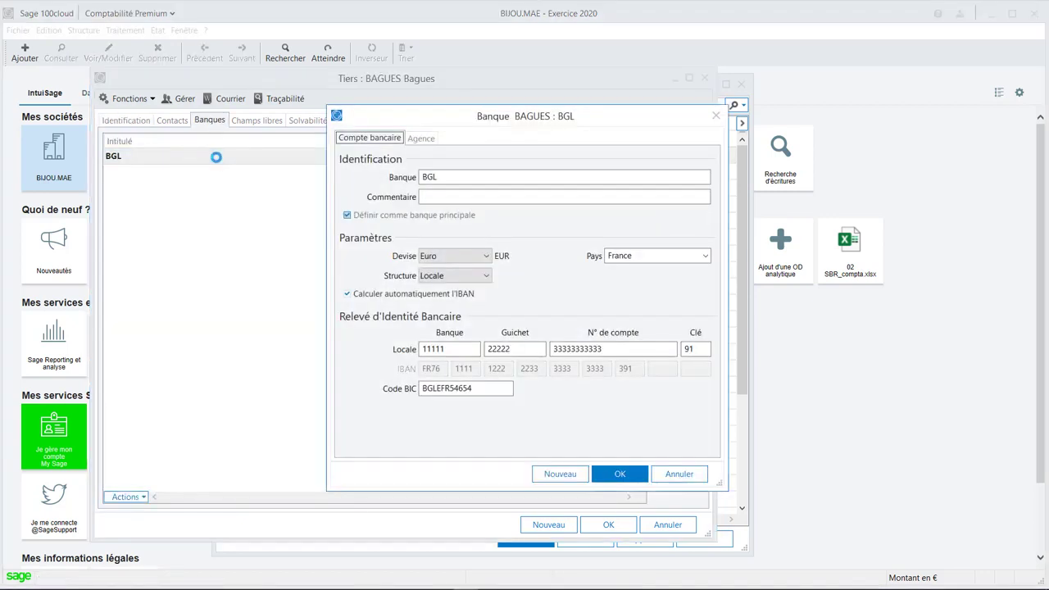
left_click_drag(543, 119, 536, 131)
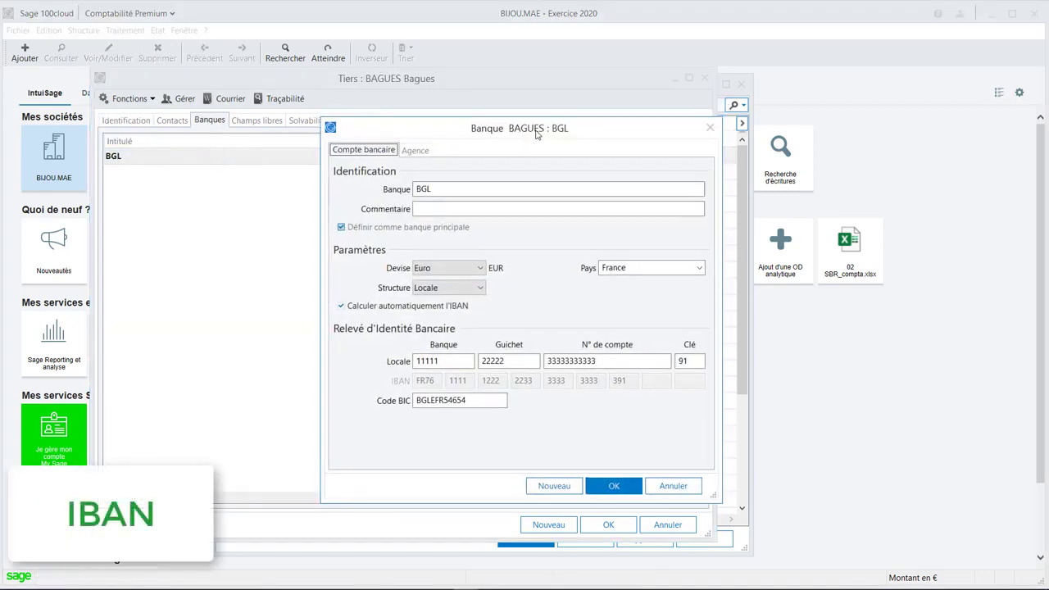
key("Return")
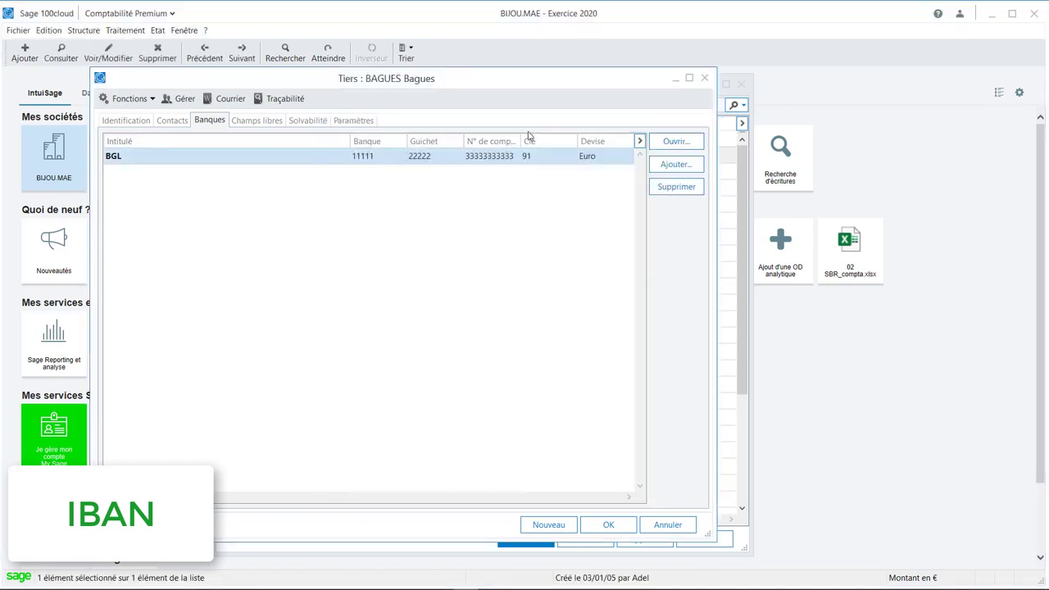
Examine the credit control, risk code and outstanding balance details in the BAGUES client's solvency information.
left_click(309, 123)
left_click(252, 181)
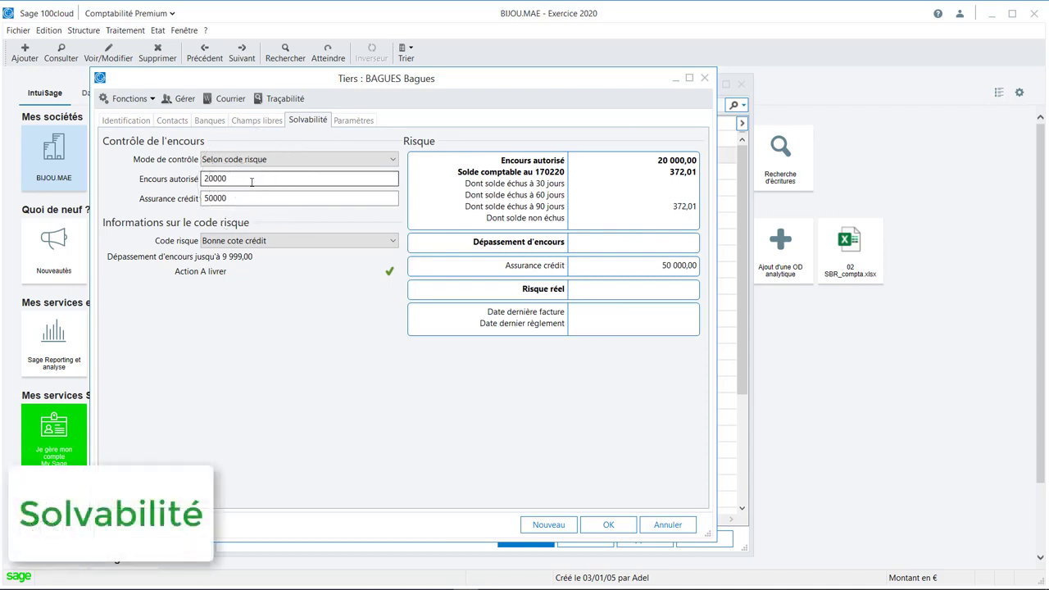
key("ctrl")
key("ctrl")
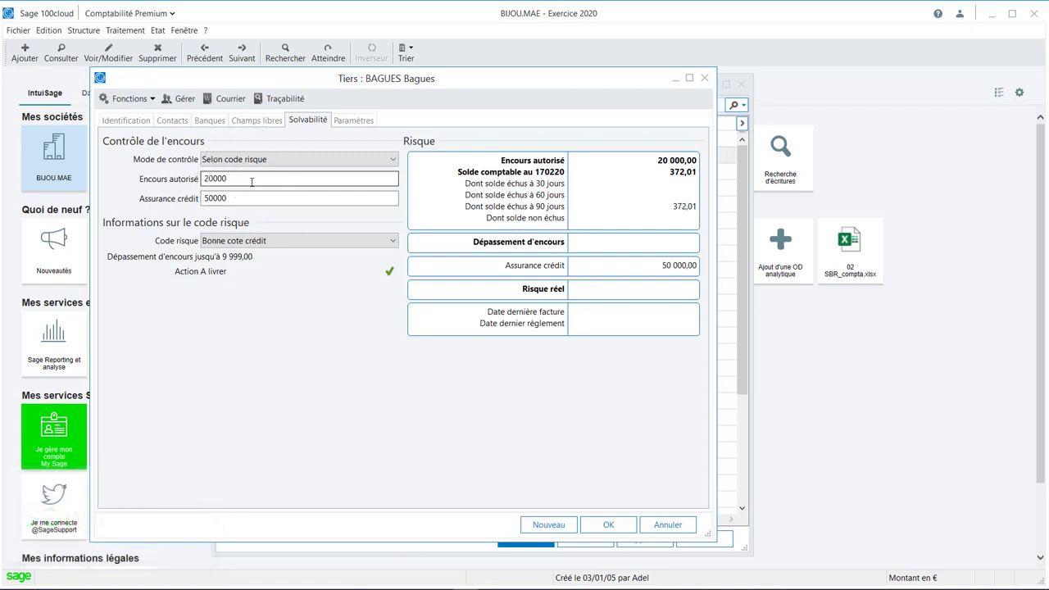
key("ctrl")
key("ctrl")
key("ctrl")
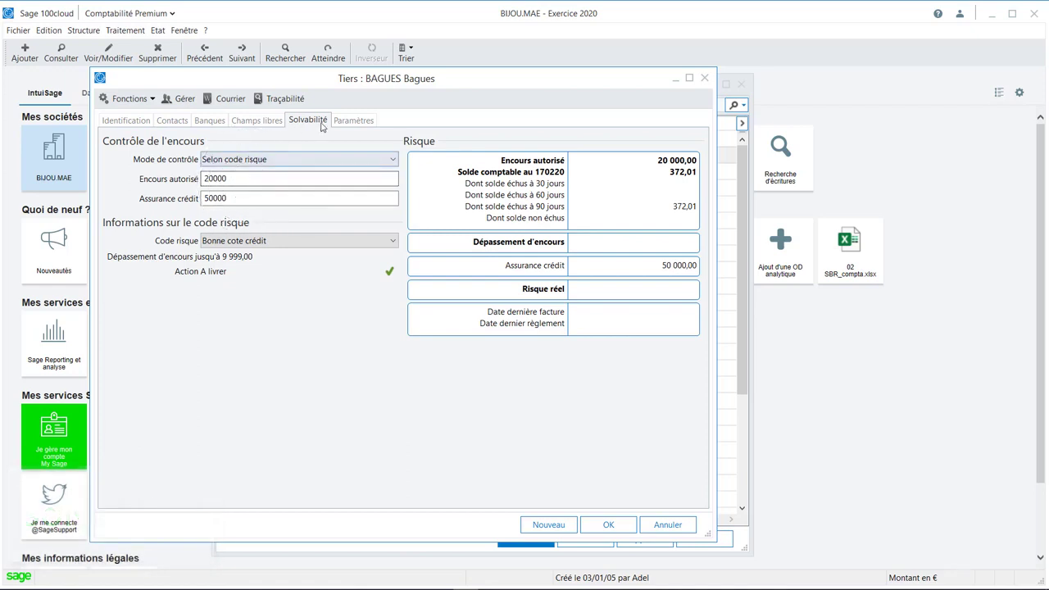
Examine the BAGUES client's payment conditions, selecting all the instalment lines from 30 to 90 days.
left_click(353, 121)
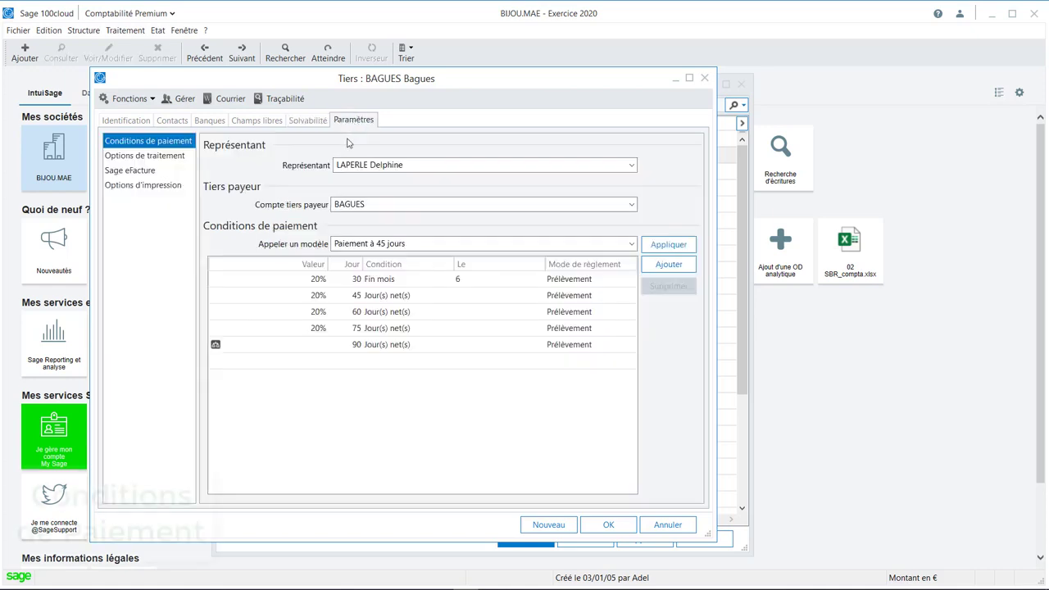
left_click(385, 281)
left_click(393, 345, "shift")
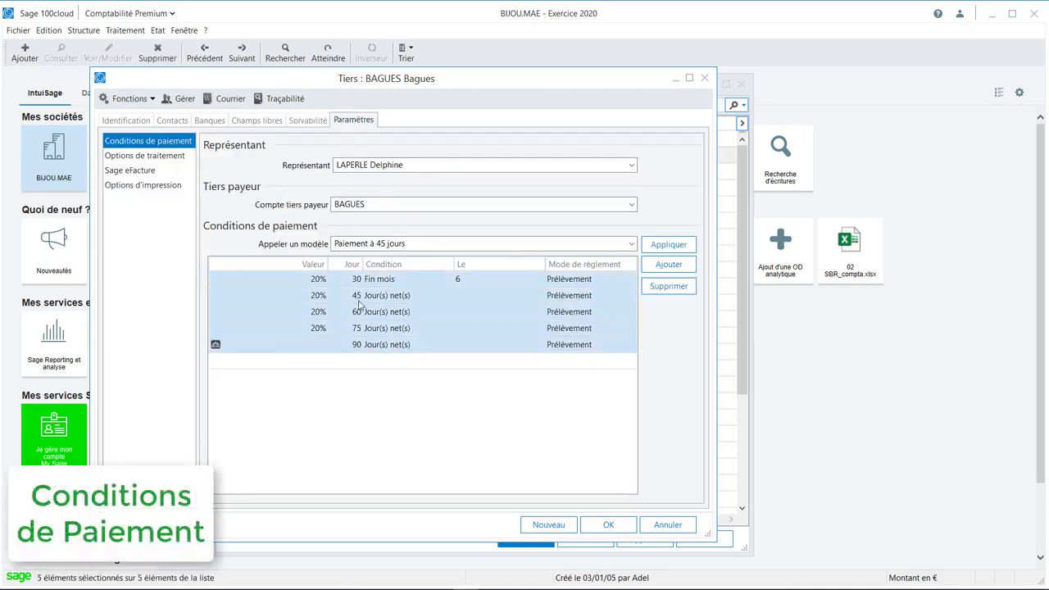
key("ctrl")
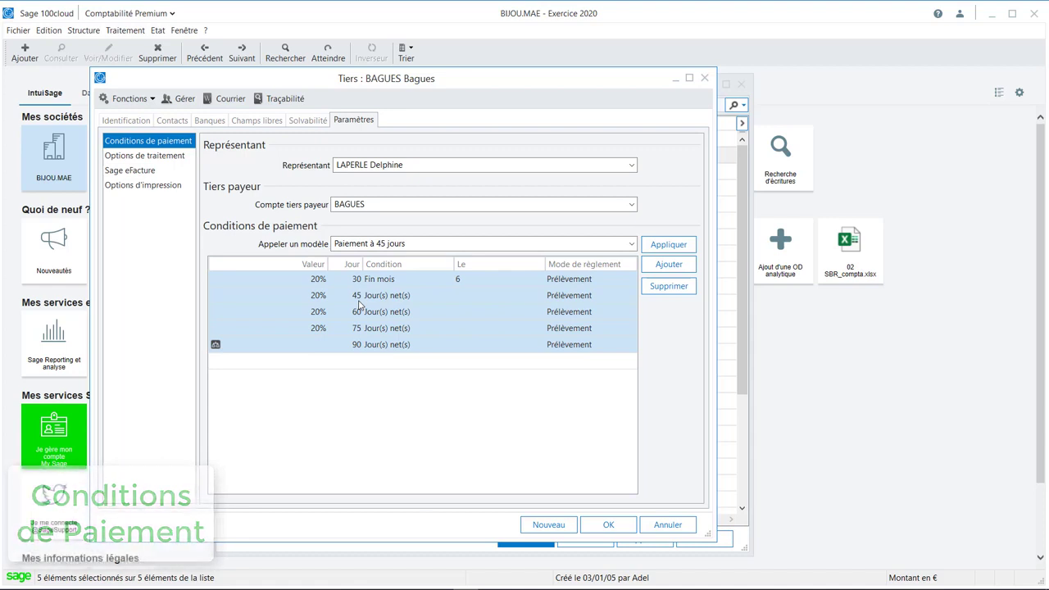
key("ctrl")
key("ctrl")
key("ctrl")
key("ctrl")
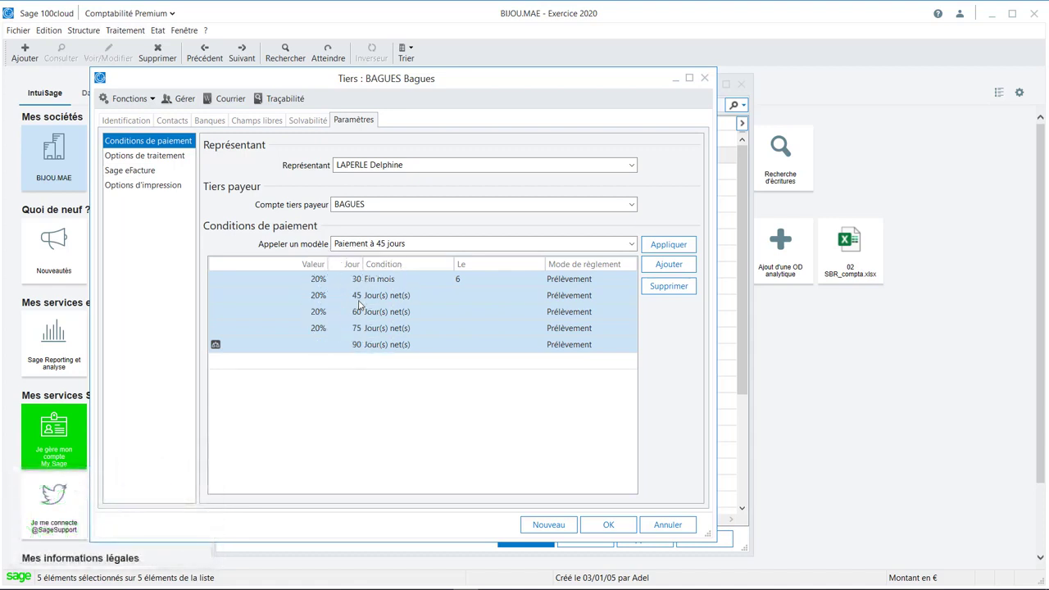
key("ctrl")
key("ctrl")
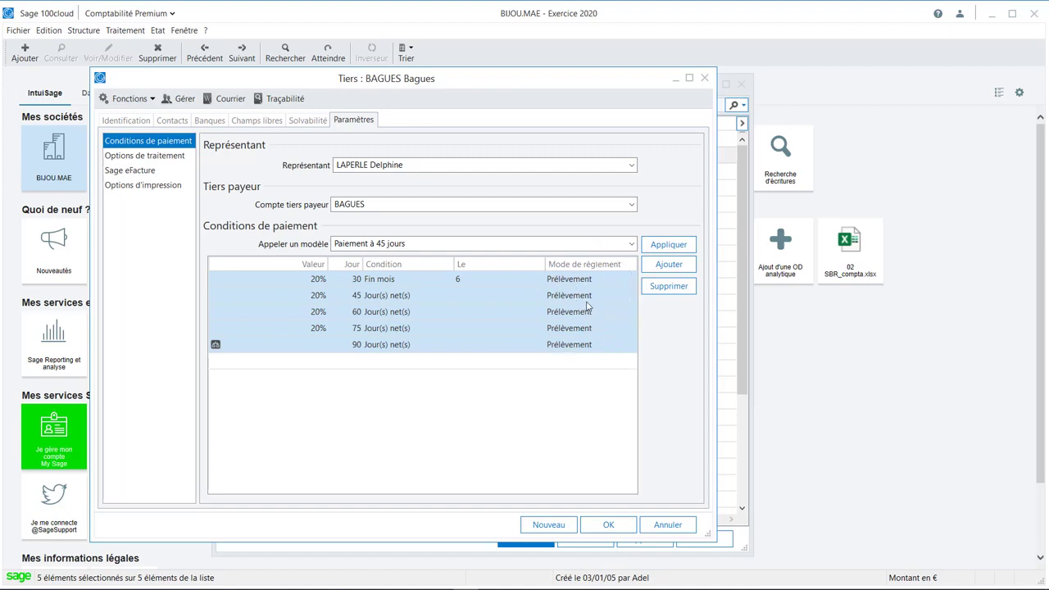
Open account management from the BAGUES client's identification details, view its Cumuls, and return to Interrogation / lettrage.
left_click(125, 120)
left_click_drag(386, 85, 459, 90)
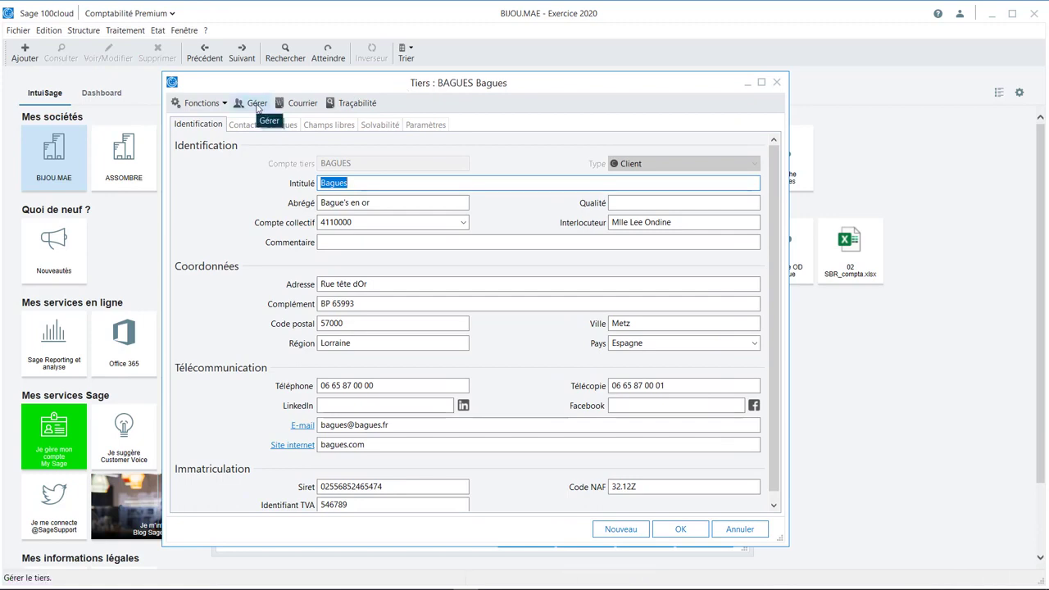
left_click(256, 105)
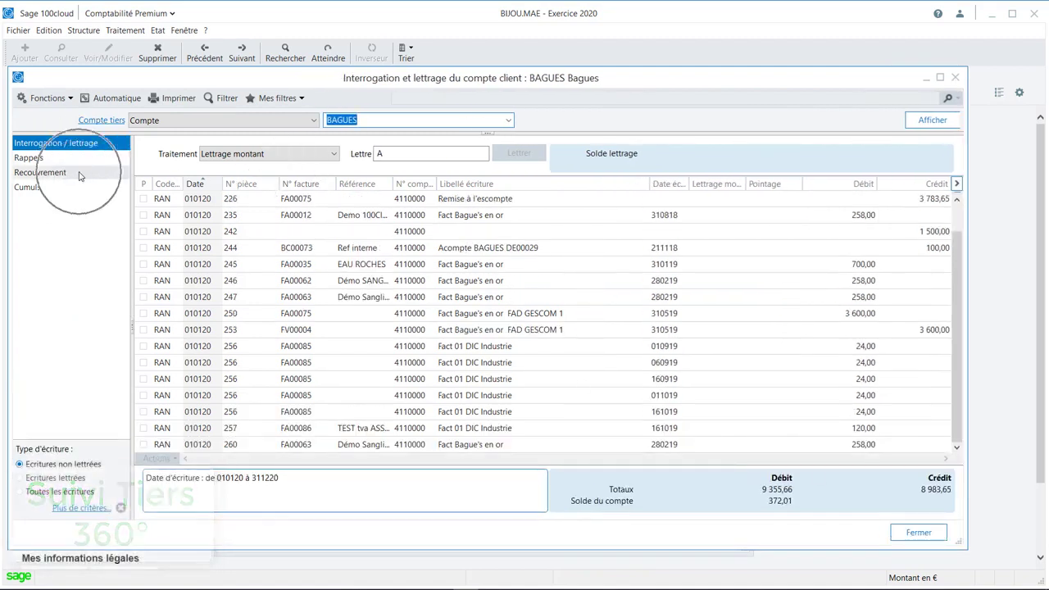
left_click(32, 187)
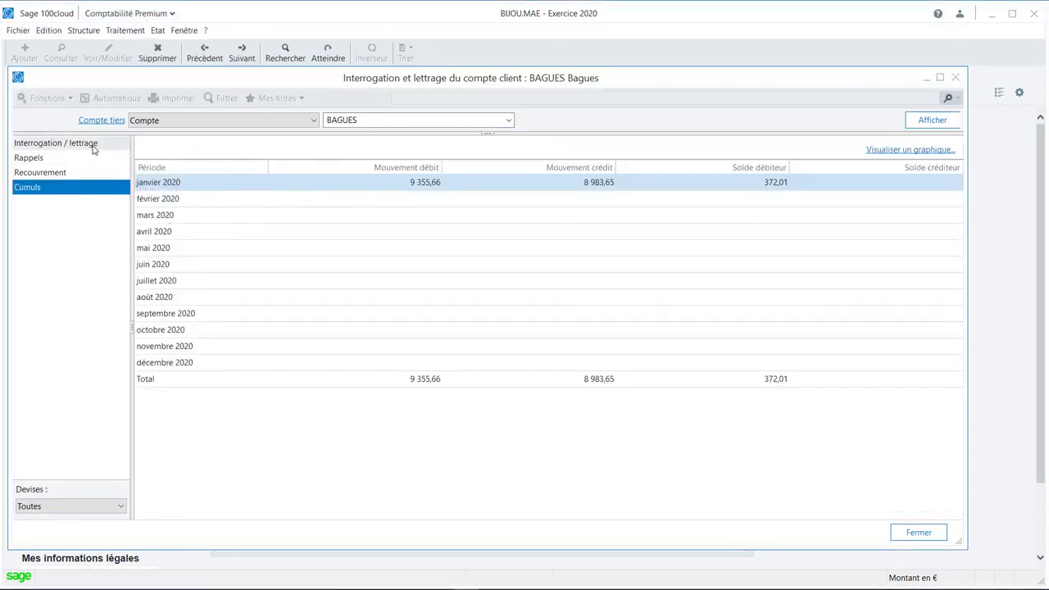
left_click(30, 144)
Copy the account entries from piece 226 through the first FA00085 line dated 010919.
left_click(285, 201)
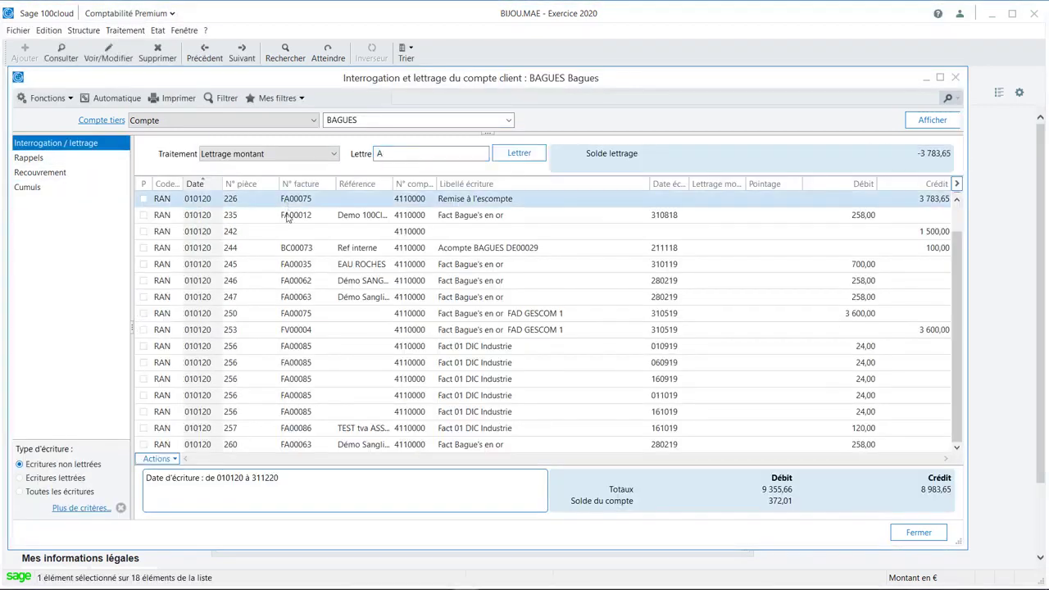
left_click(308, 348, "shift")
right_click(306, 264)
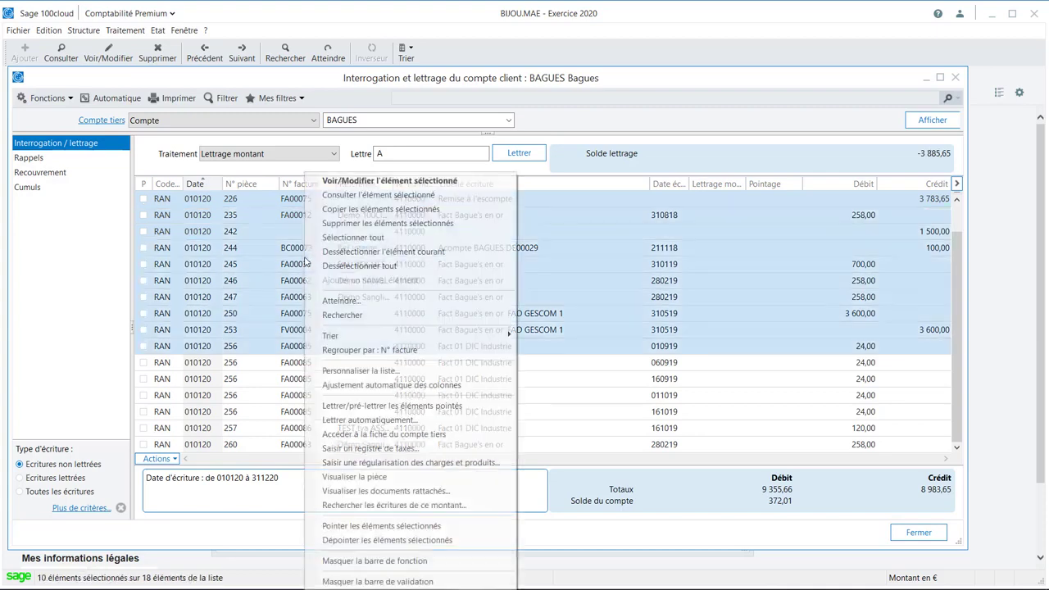
left_click(328, 209)
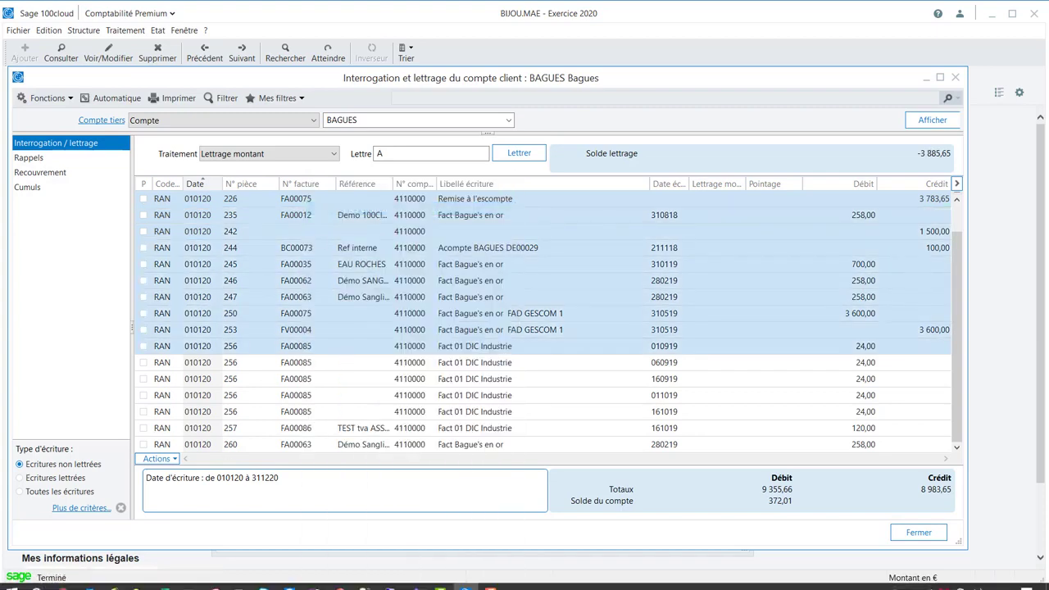
Switch to Excel, create a blank workbook and paste the copied entries at cell A1.
left_click(168, 582)
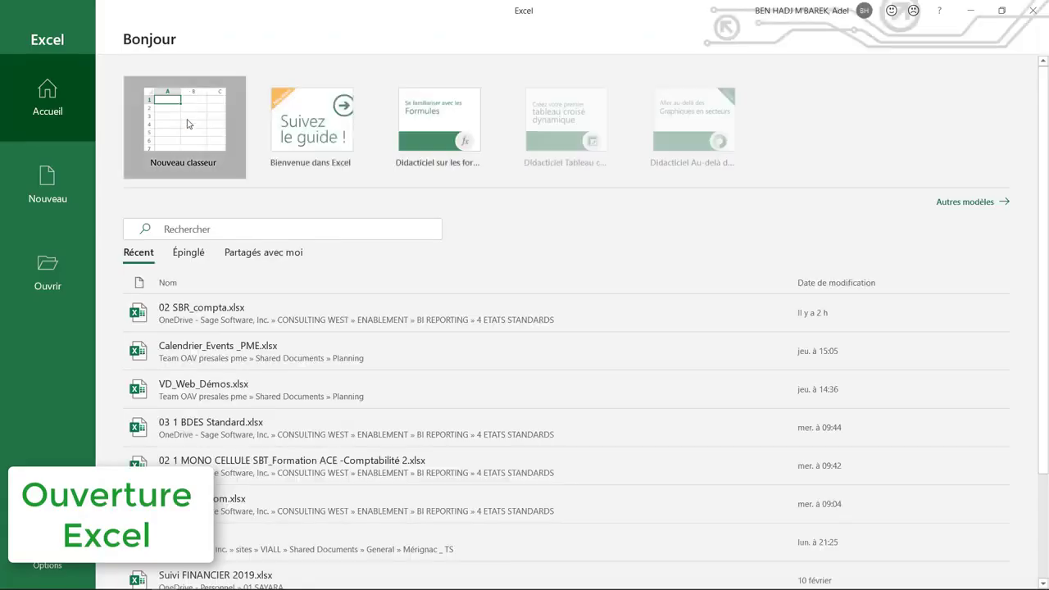
left_click(184, 123)
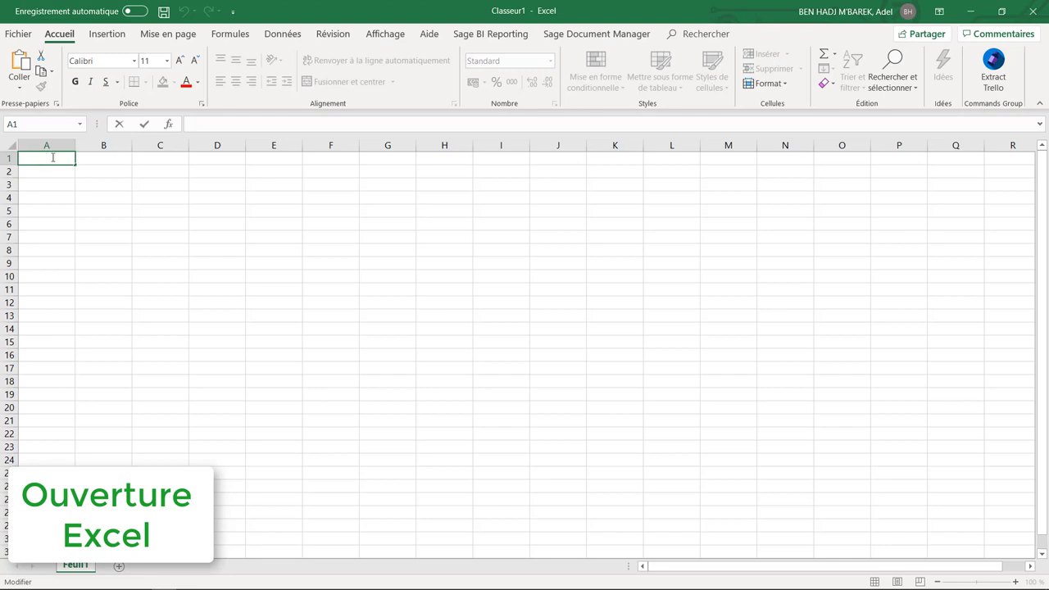
key("Escape")
key("ctrl+v")
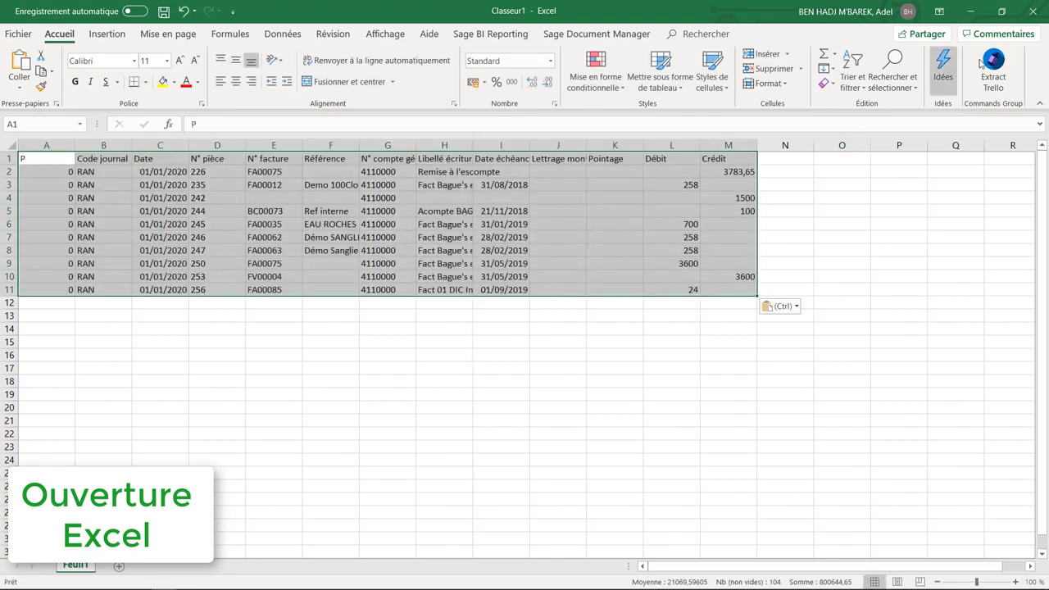
Close the Excel workbook without saving and return to the BAGUES client record from its account inquiry.
left_click(1032, 12)
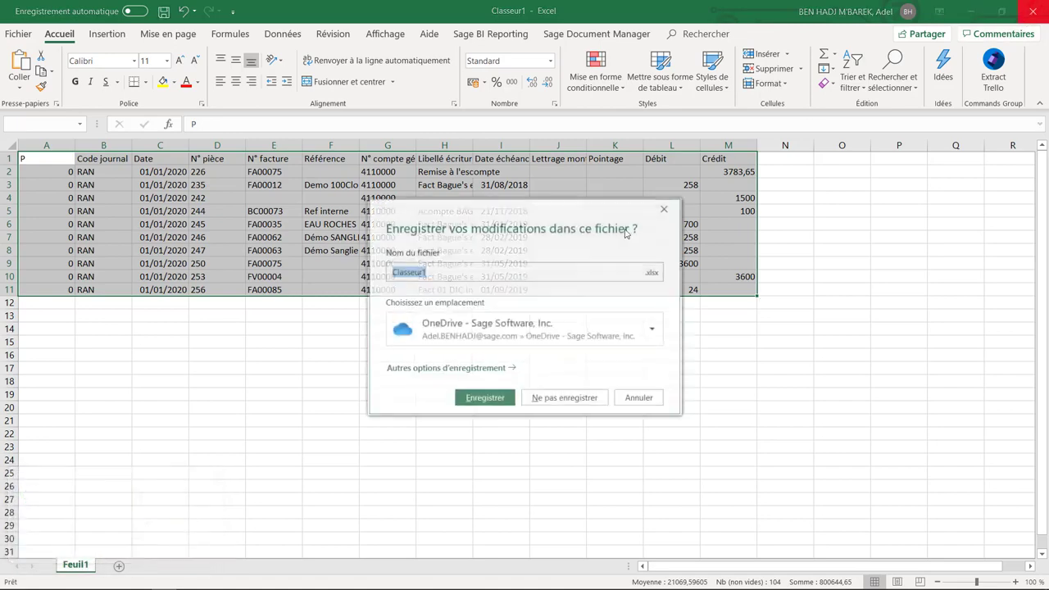
left_click(563, 397)
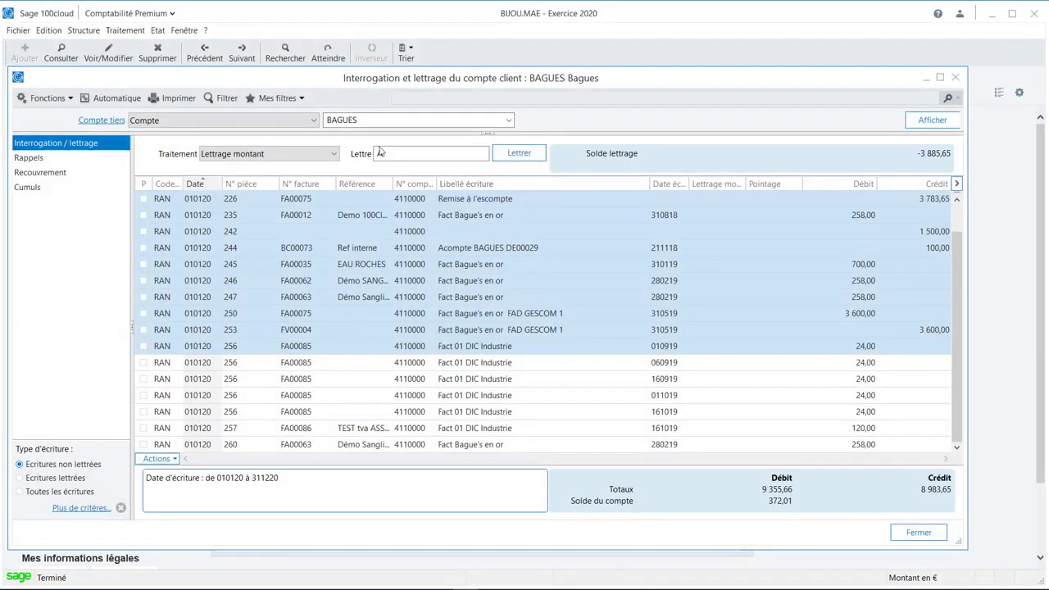
left_click(107, 121)
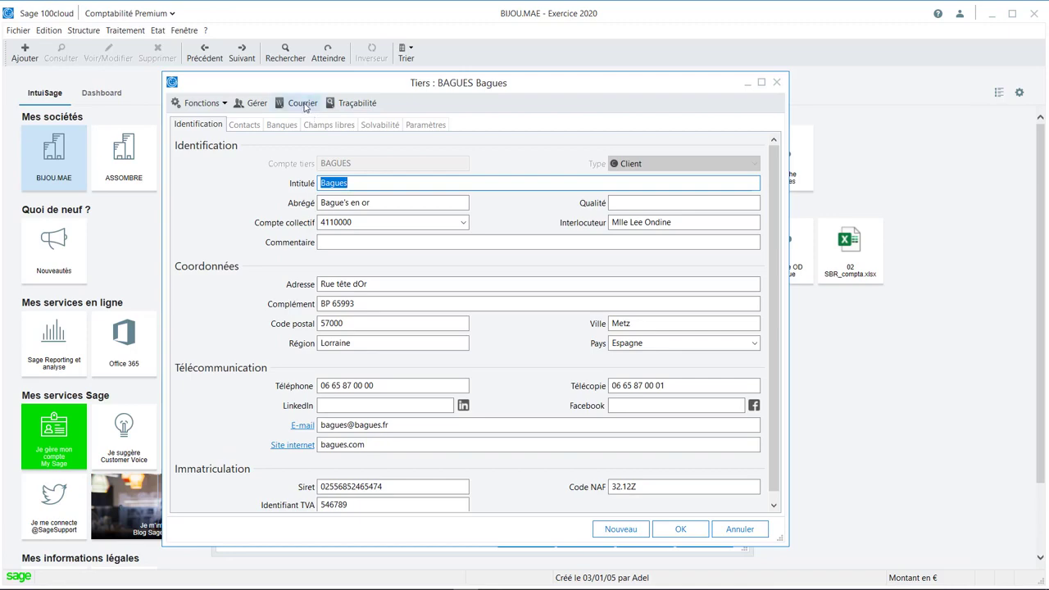
Generate a Word letter for the BAGUES client from the Compta Courrier.doc template, review it, and close it without saving.
left_click(302, 104)
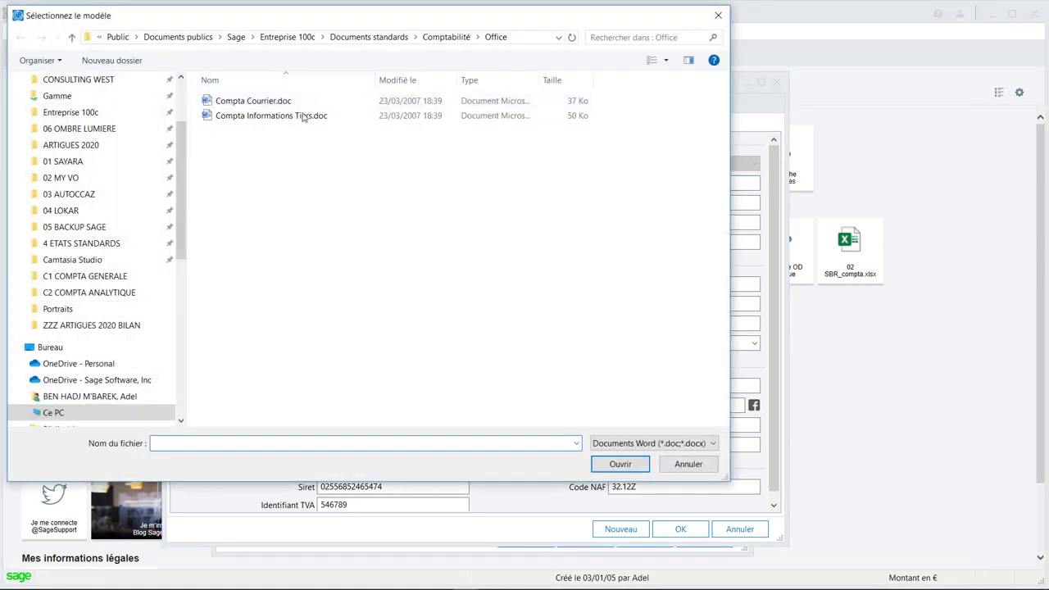
double_click(282, 101)
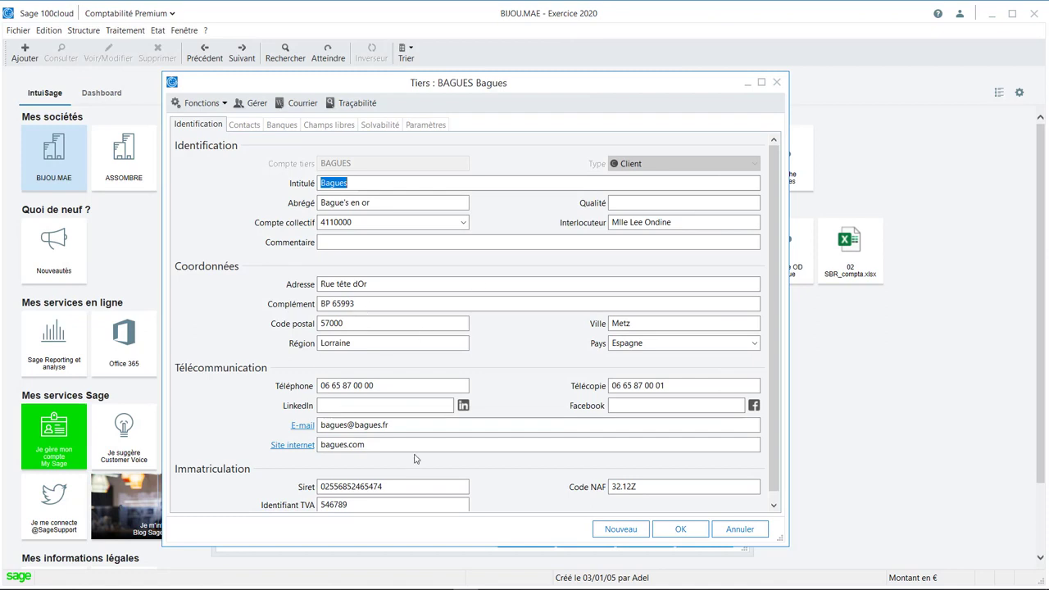
mouse_move(537, 587)
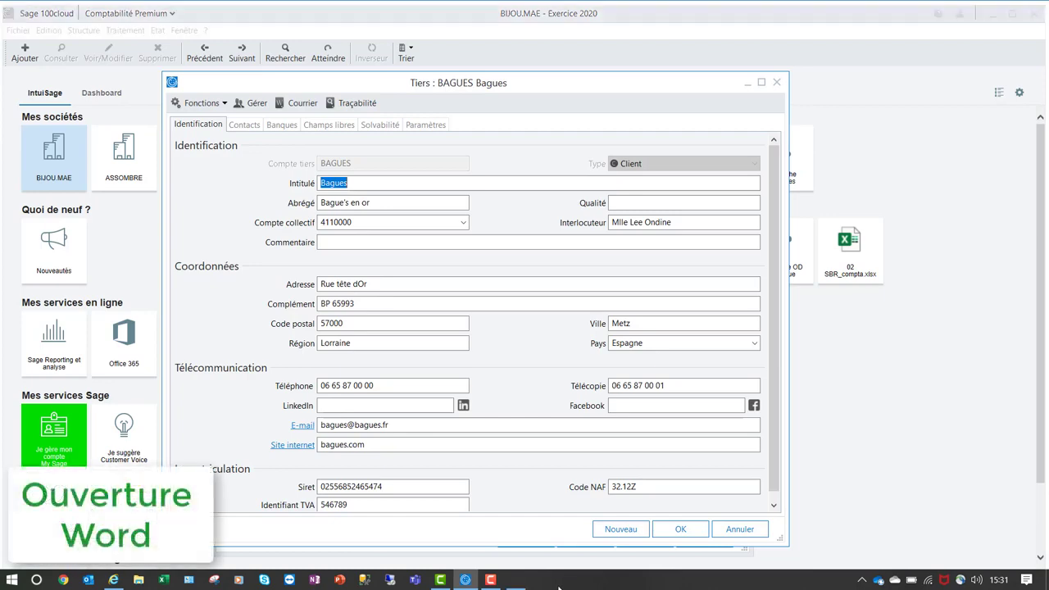
scroll(593, 478, "down", 4)
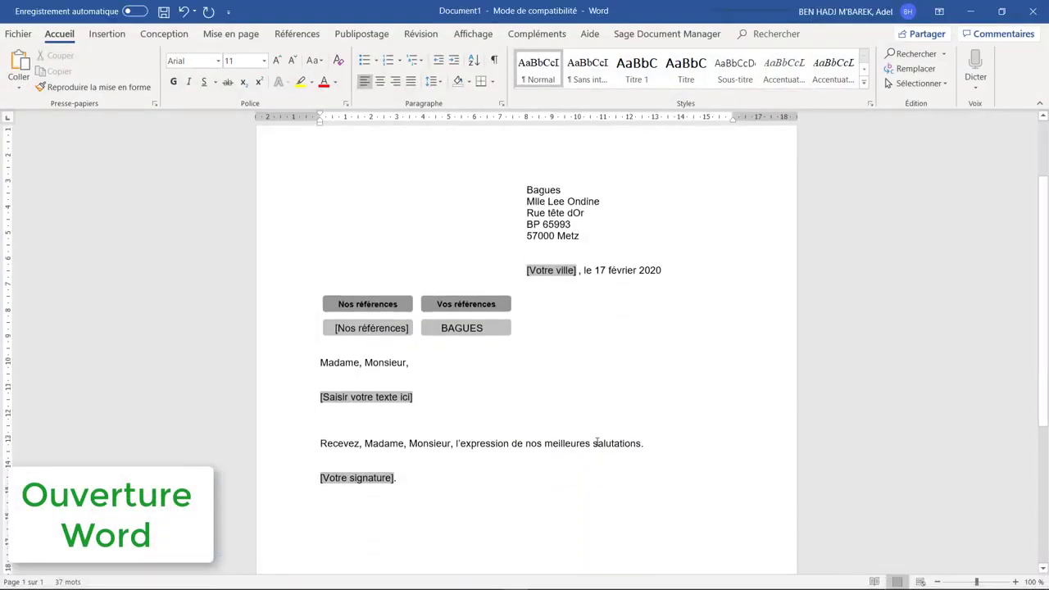
scroll(592, 439, "up", 2)
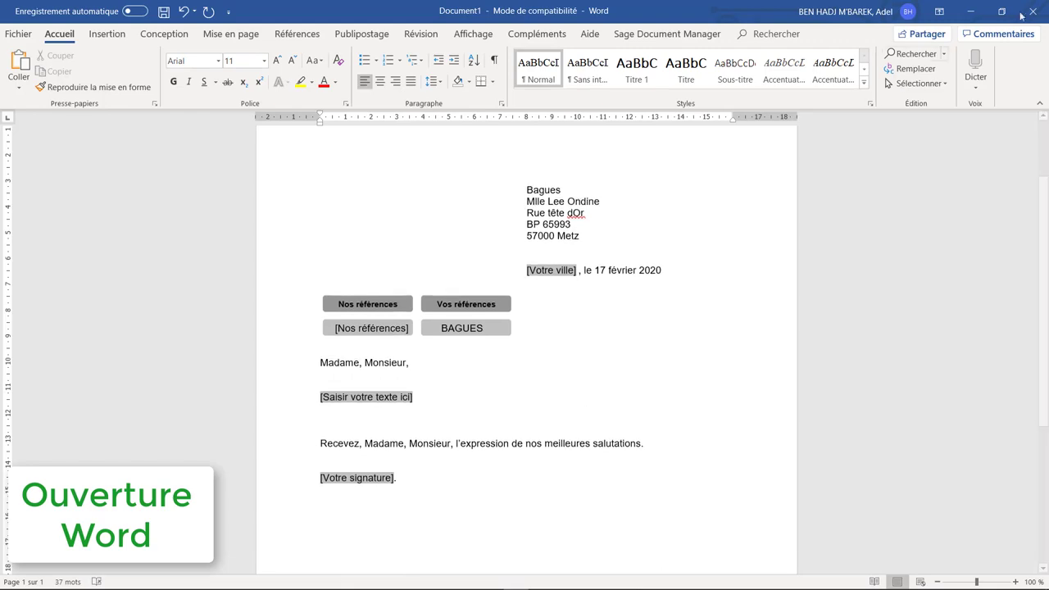
key("alt+F4")
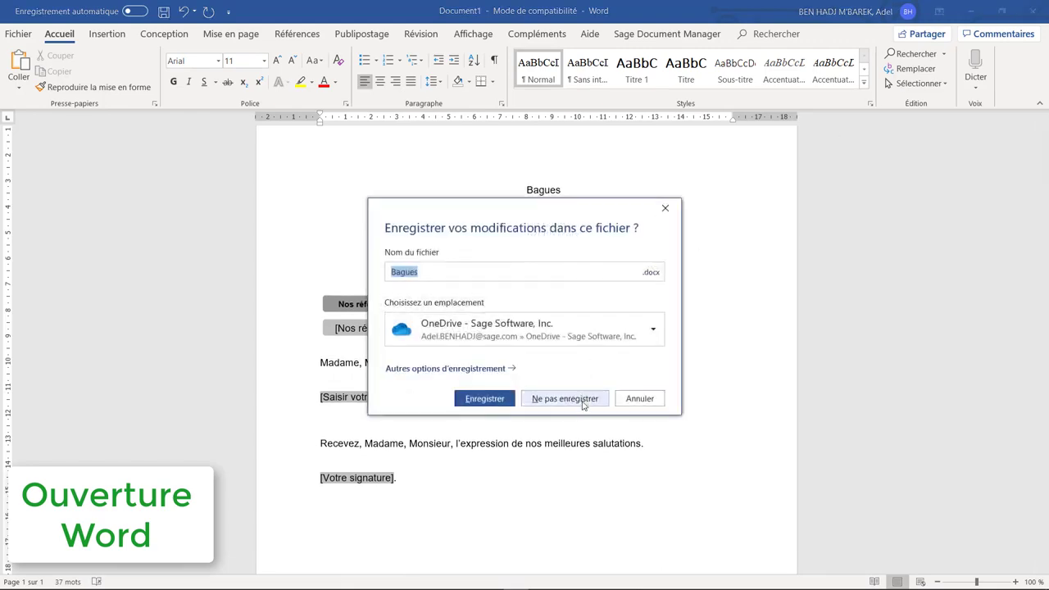
left_click(582, 398)
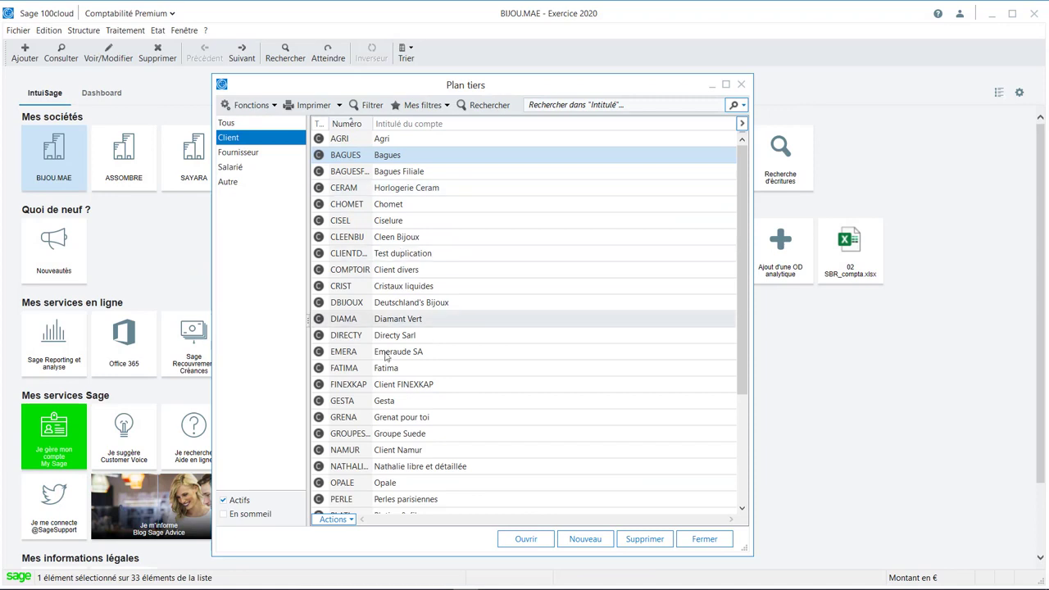
Select clients BAGUES through FATIMA in the Plan tiers, view the actions available for them, and close the list.
left_click(385, 368, "shift")
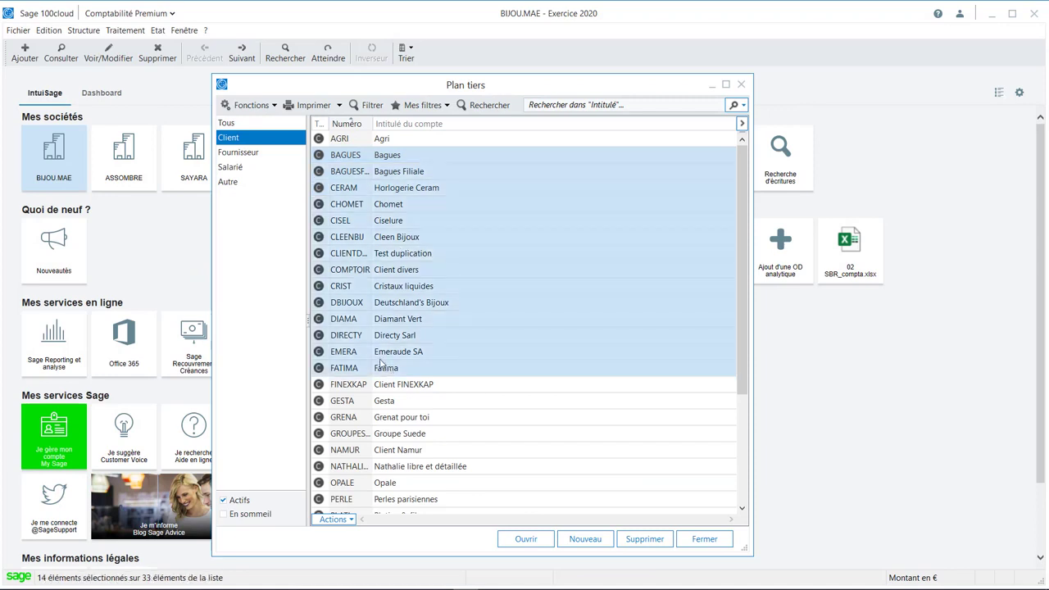
left_click(351, 525)
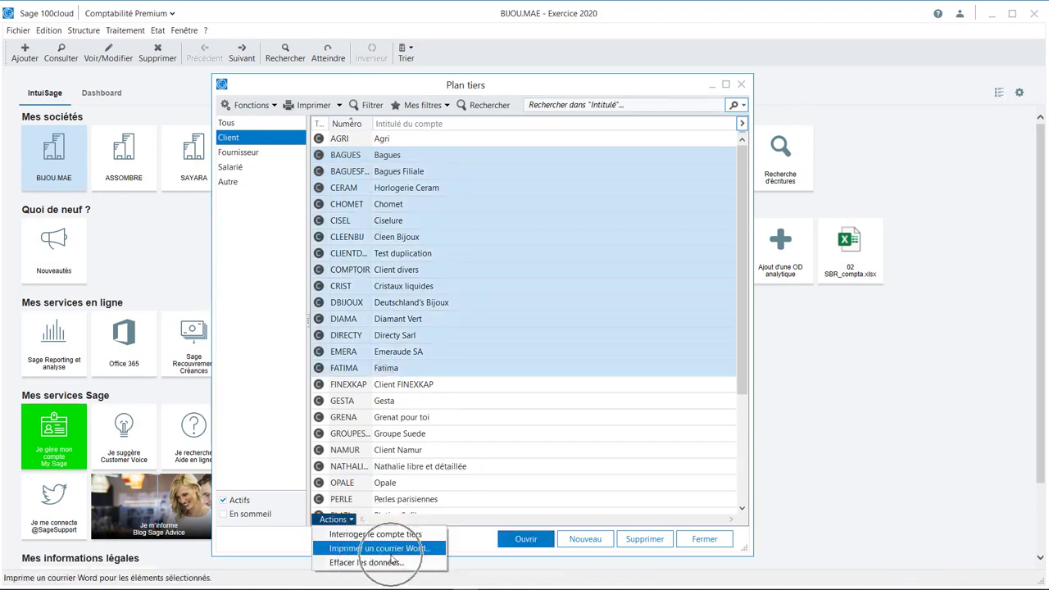
left_click(565, 292)
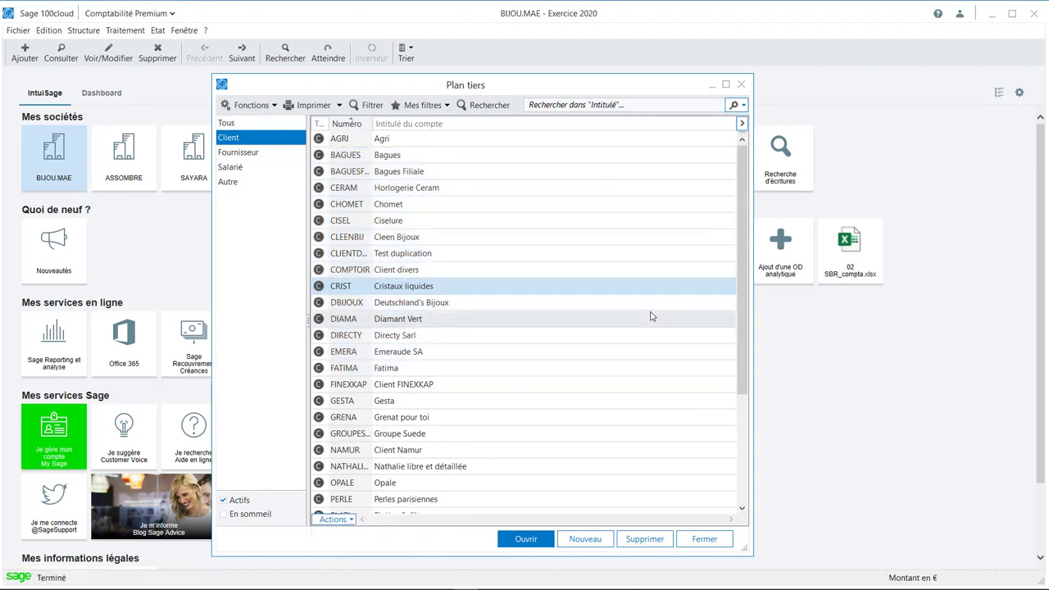
key("Escape")
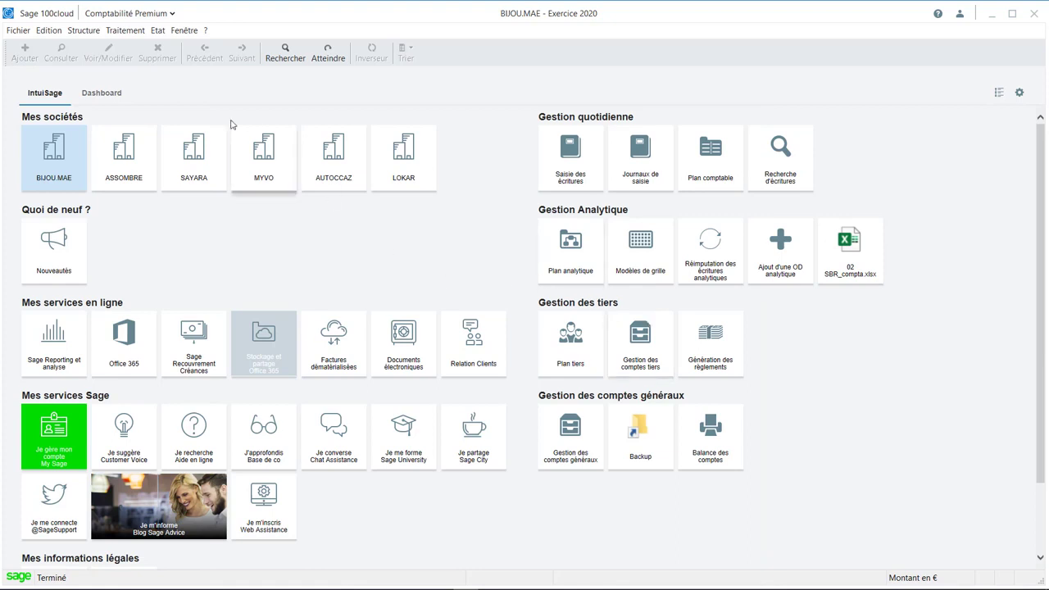
Preview the Rapide simplifié aged balance for clients as of 170220, with delays of 30, 45 and 60 days.
left_click(161, 32)
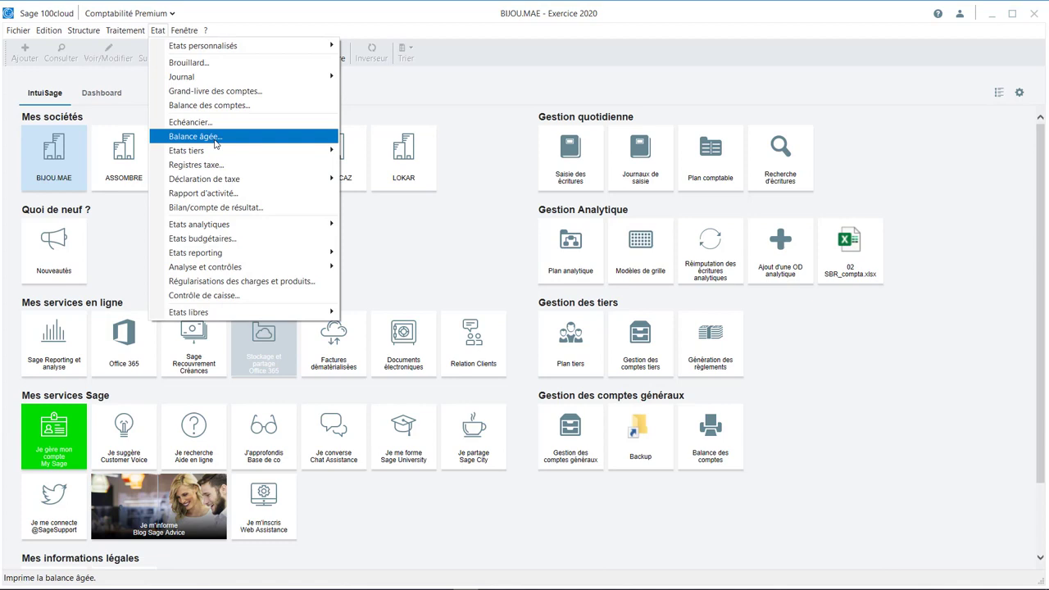
left_click(217, 142)
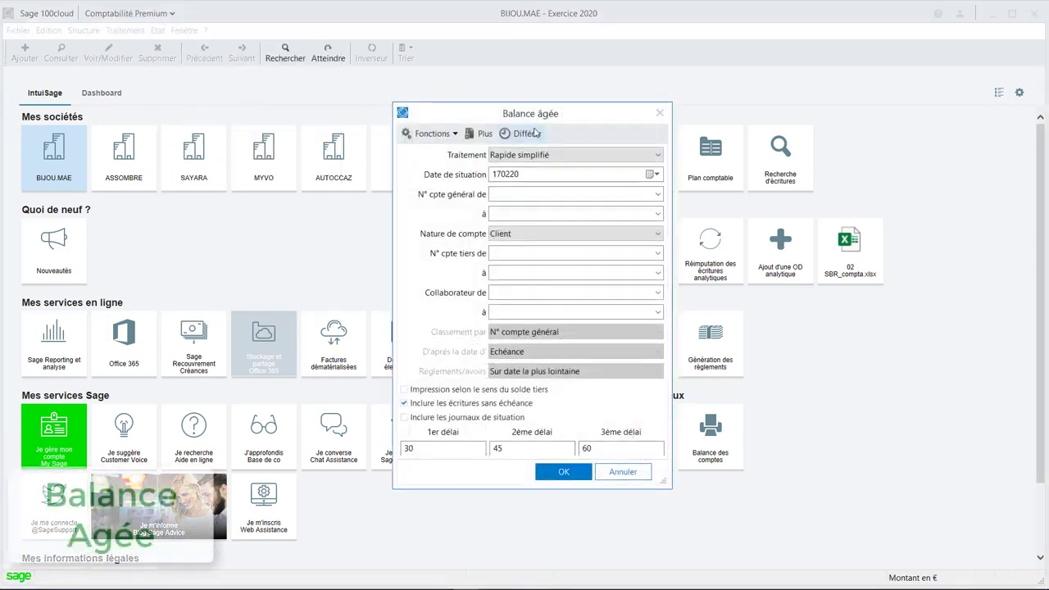
left_click(449, 449)
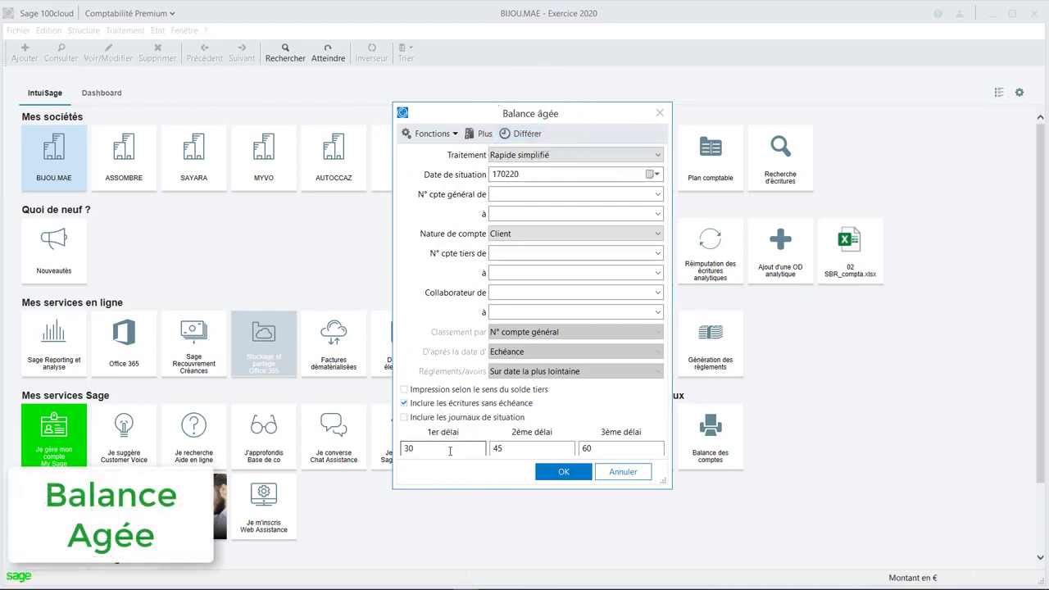
key("Tab")
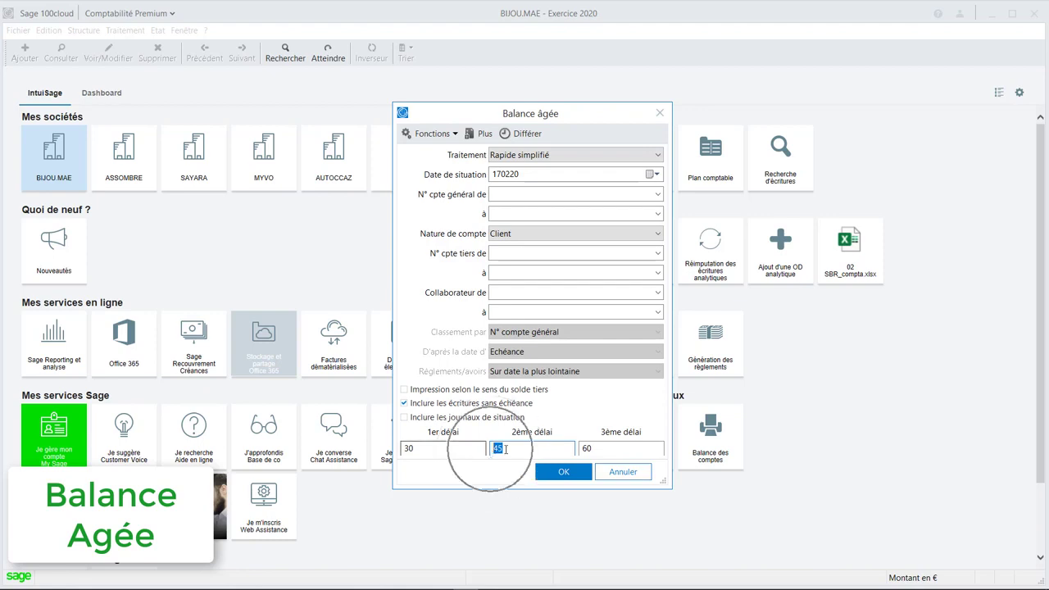
key("Tab")
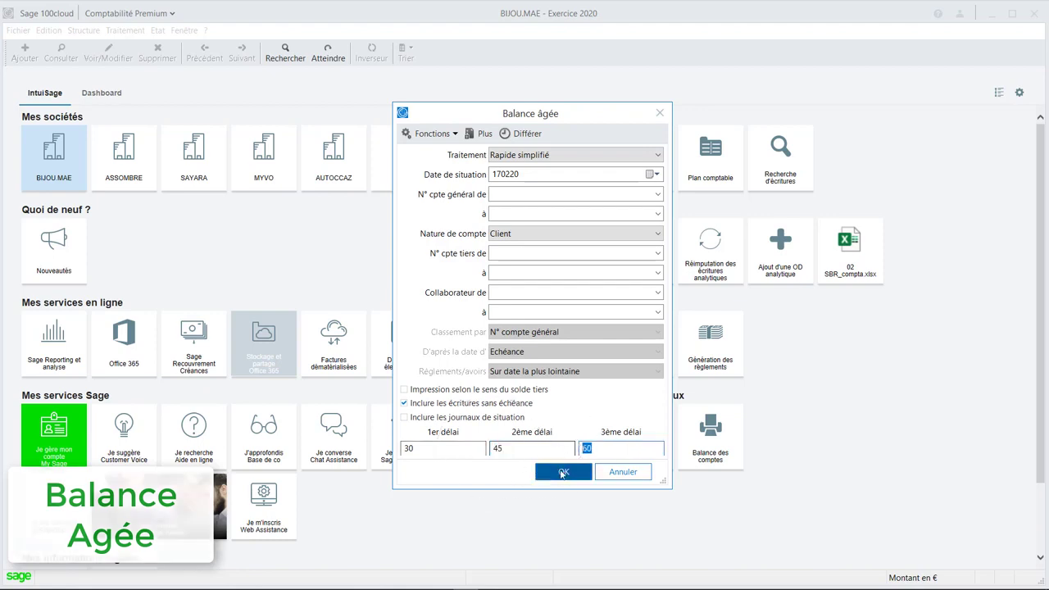
left_click(563, 471)
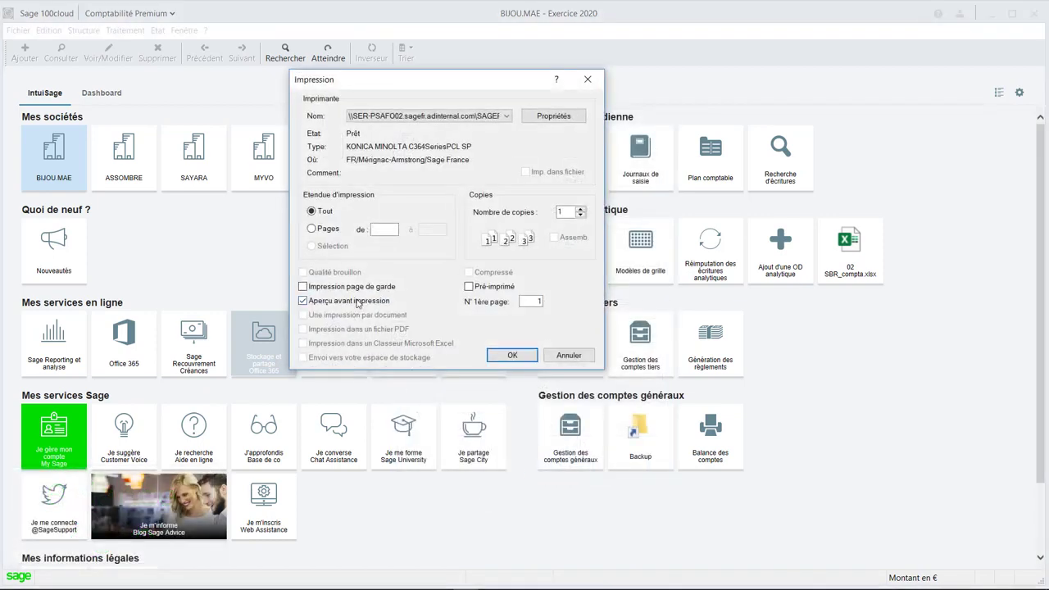
left_click(514, 355)
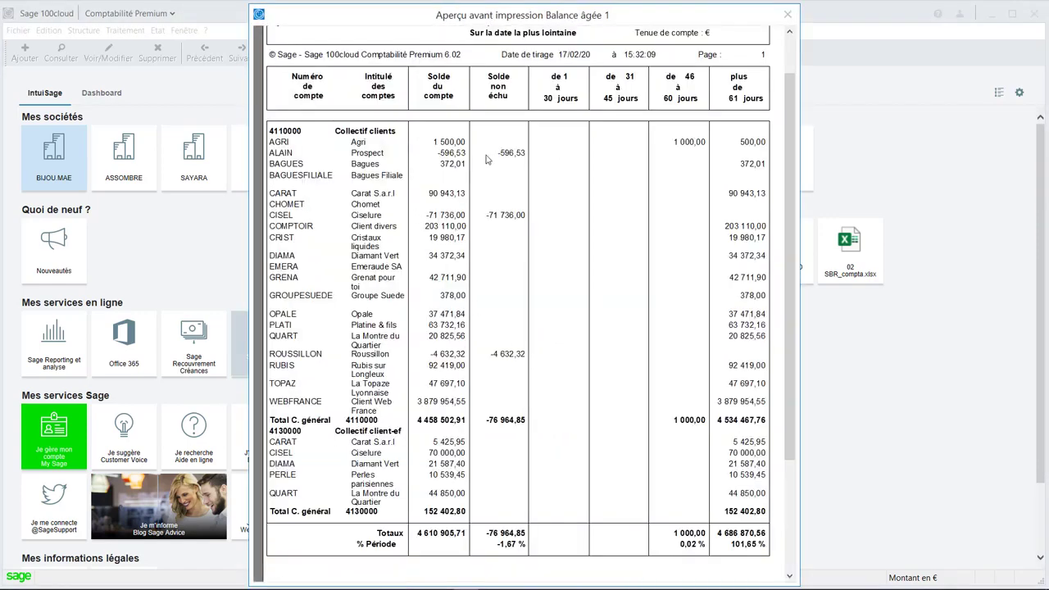
Examine the client balances by overdue period in the aged balance preview, and close the preview.
key("ctrl")
key("ctrl")
key("ctrl")
key("ctrl")
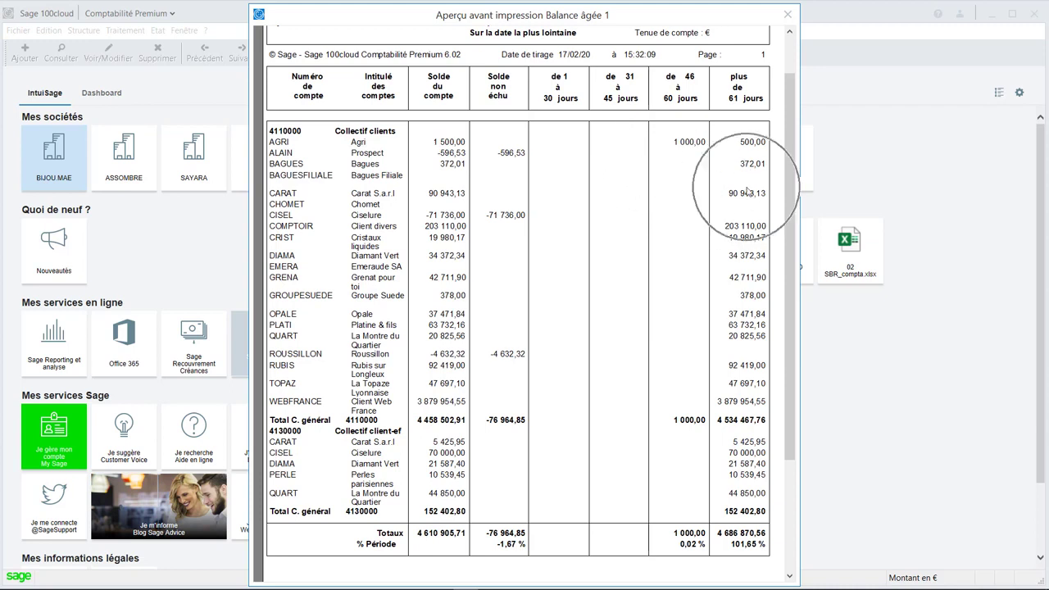
key("ctrl")
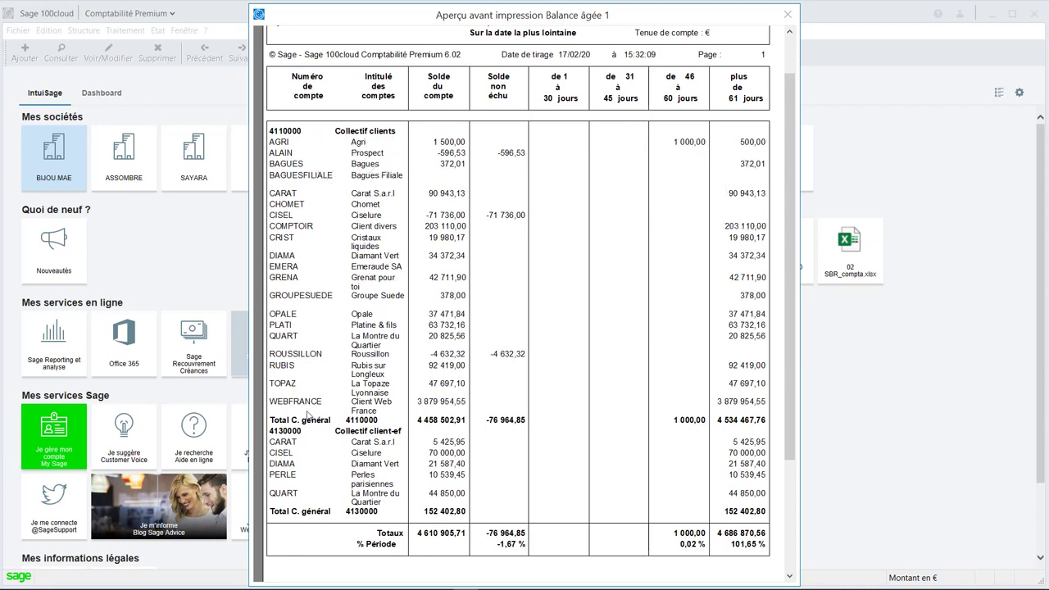
key("ctrl")
key("ctrl")
left_click(612, 310)
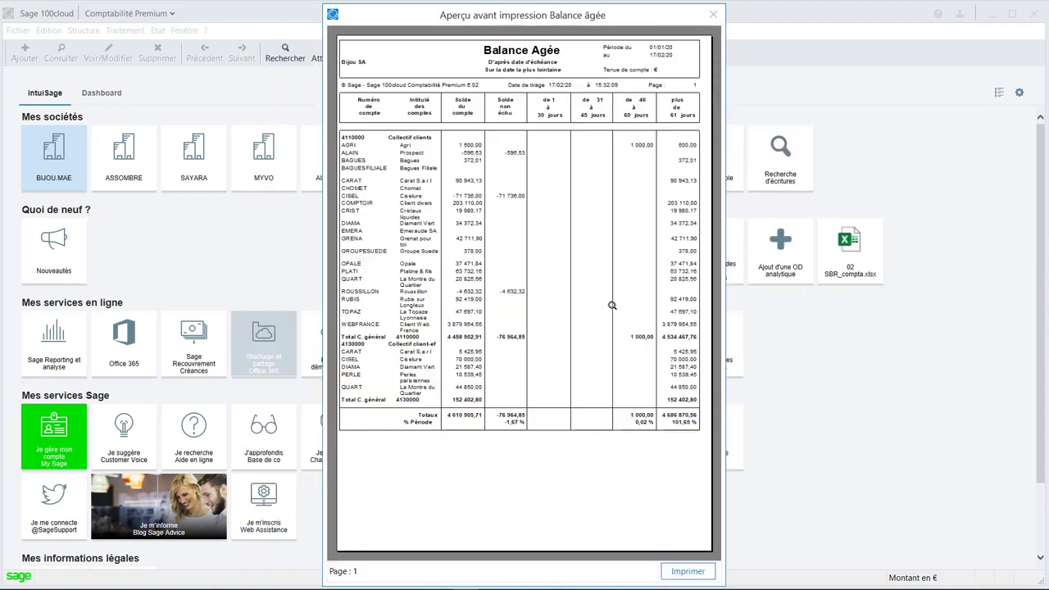
left_click(712, 15)
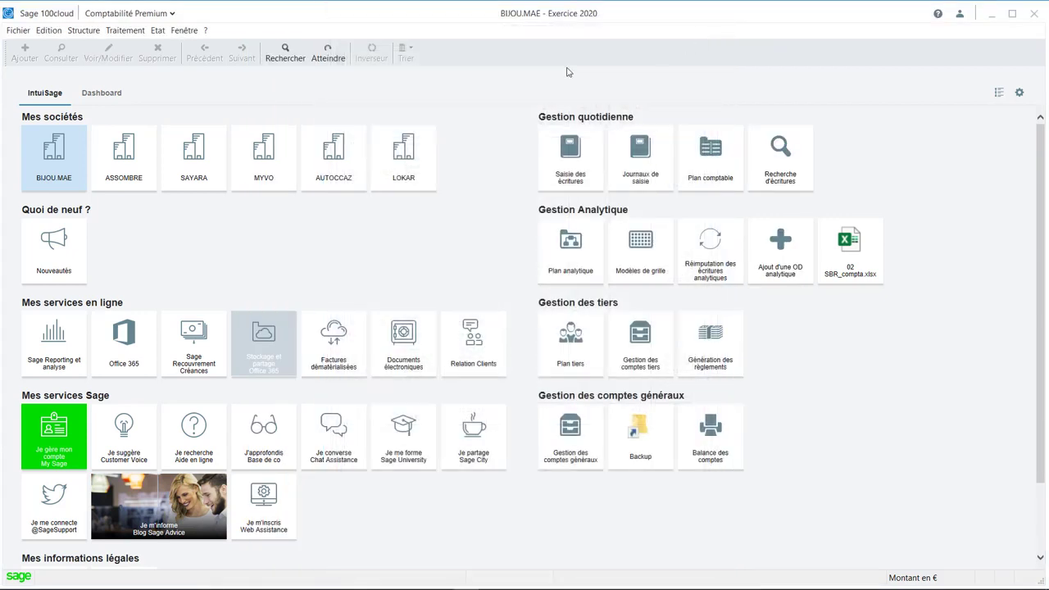
Run Rappel/relevé as a Relance préventive for clients, covering entries dated 010120 to 311220.
left_click(159, 32)
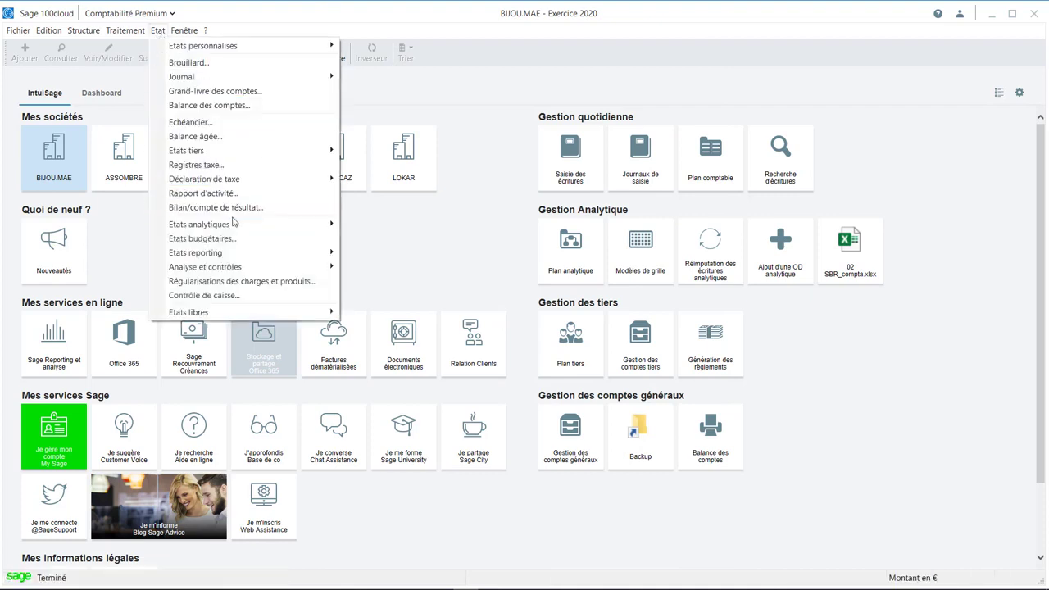
mouse_move(127, 33)
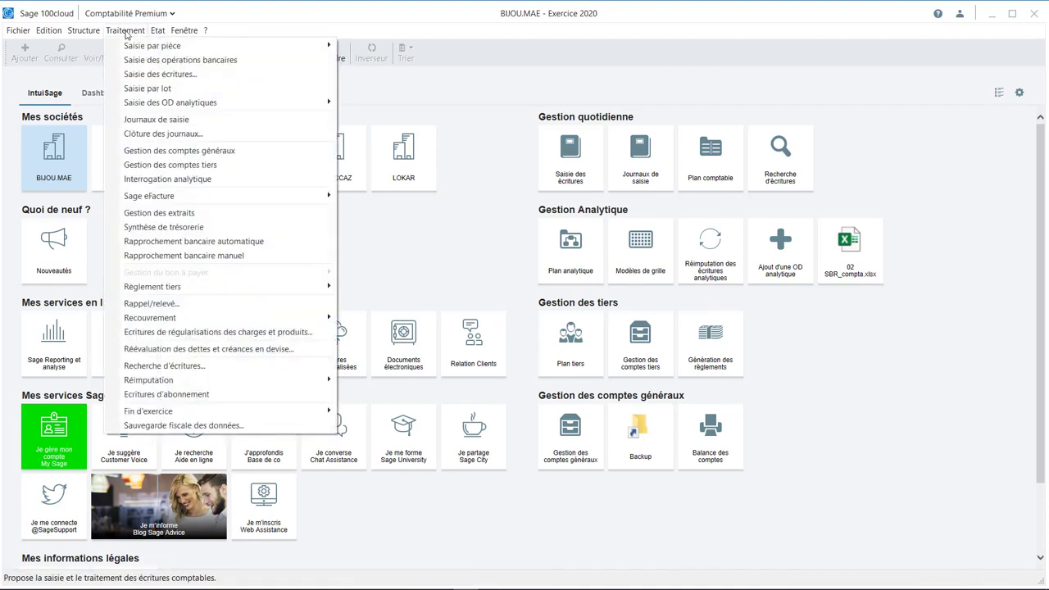
left_click(155, 304)
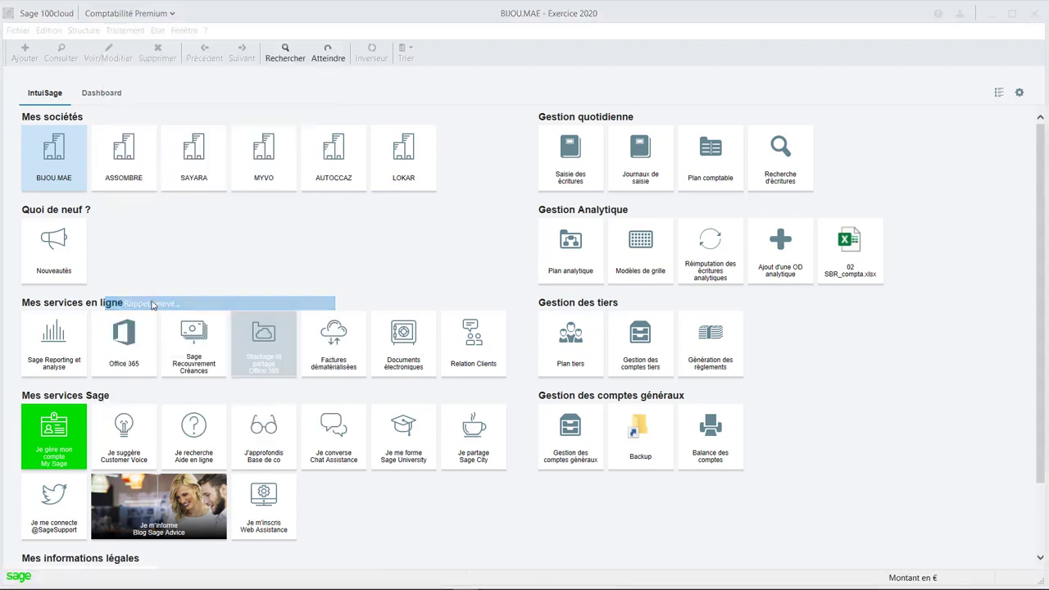
left_click(388, 172)
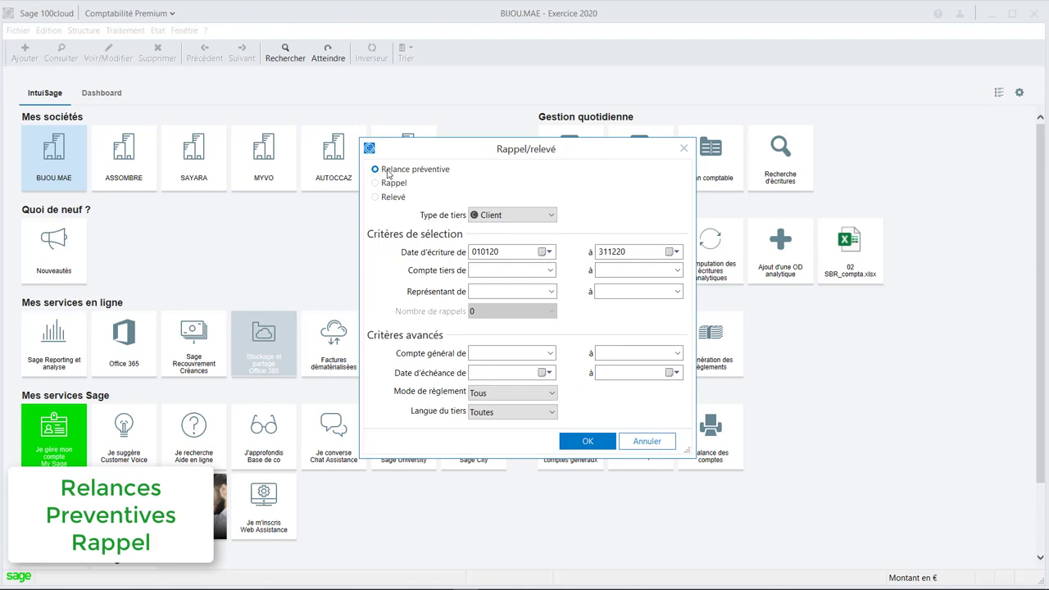
left_click(395, 186)
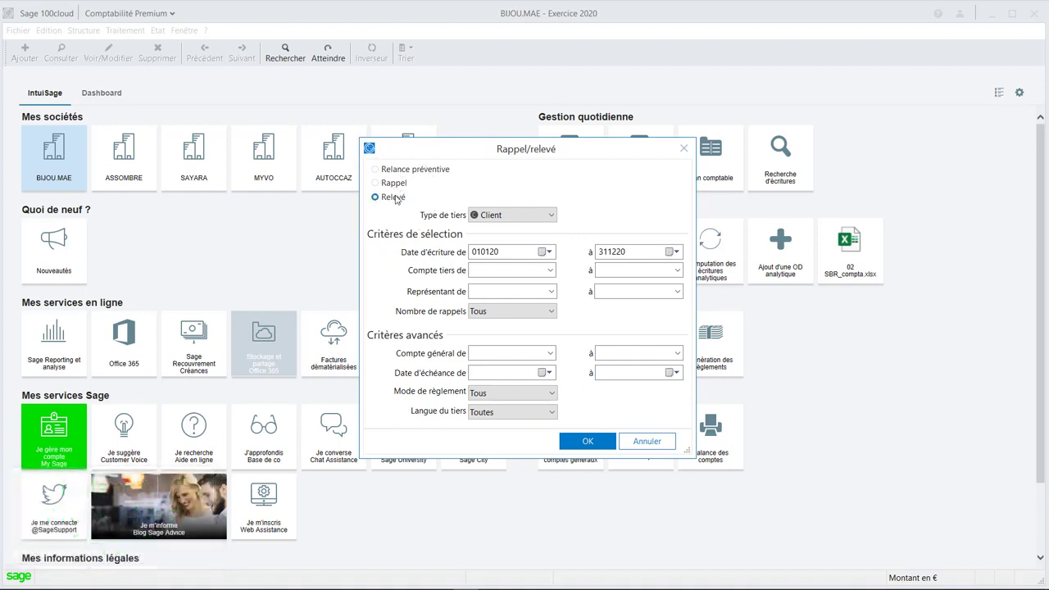
left_click(389, 172)
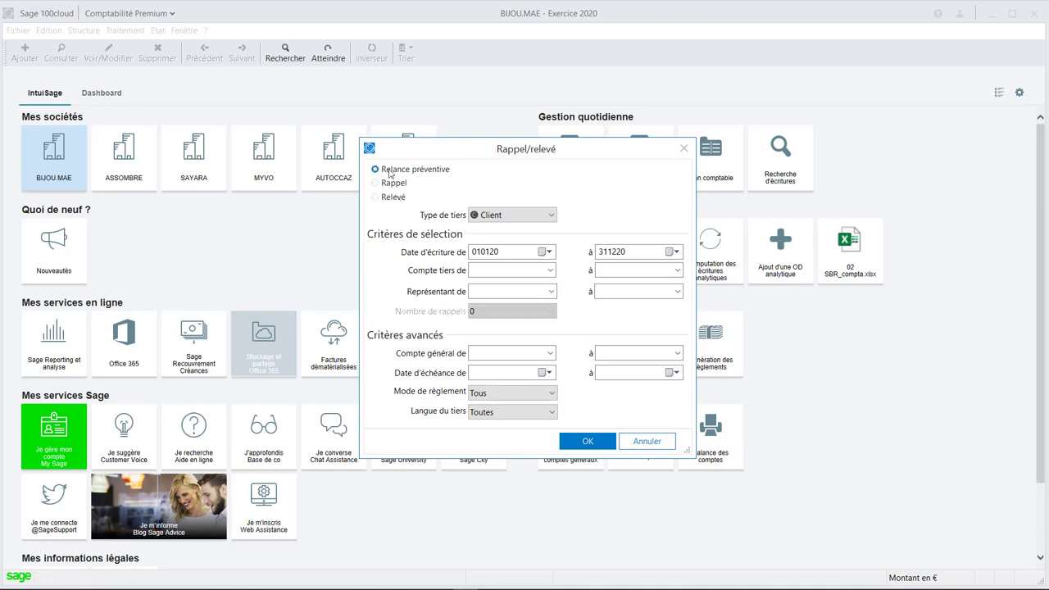
left_click(587, 441)
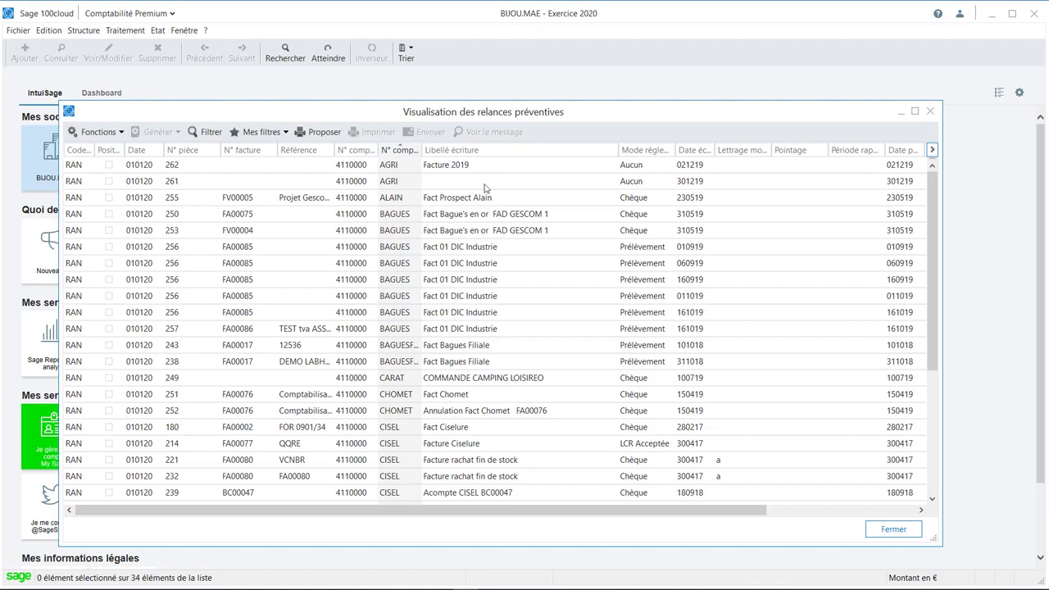
Select pieces 262, 250, 256 due 160919, 238 and 180, preview the preventive reminder proposal, and close it.
left_click(229, 167, "ctrl")
left_click(227, 214, "ctrl")
left_click(234, 282, "ctrl")
left_click(237, 360, "ctrl")
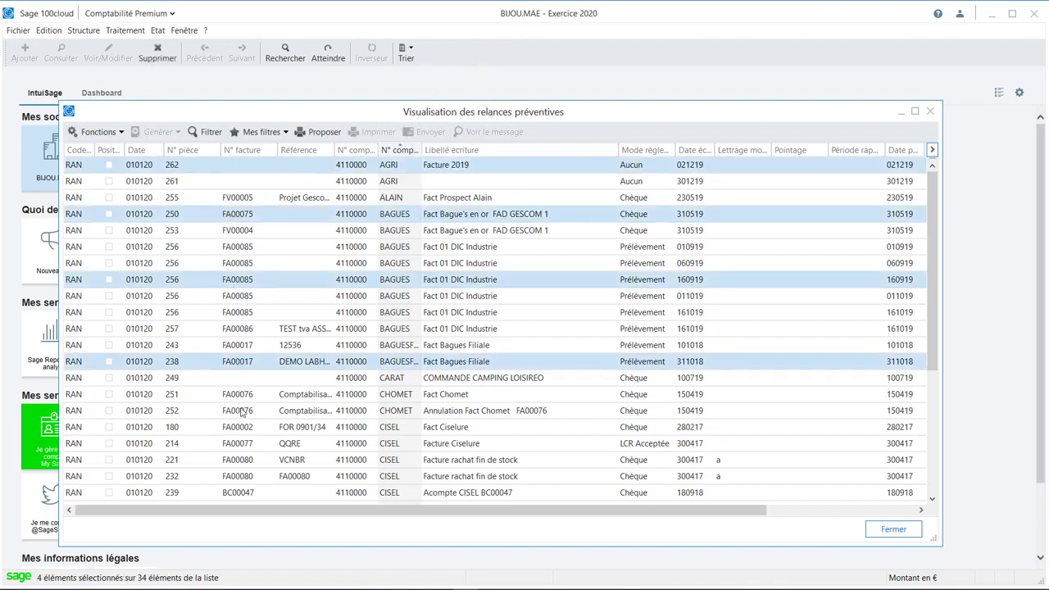
left_click(242, 428, "ctrl")
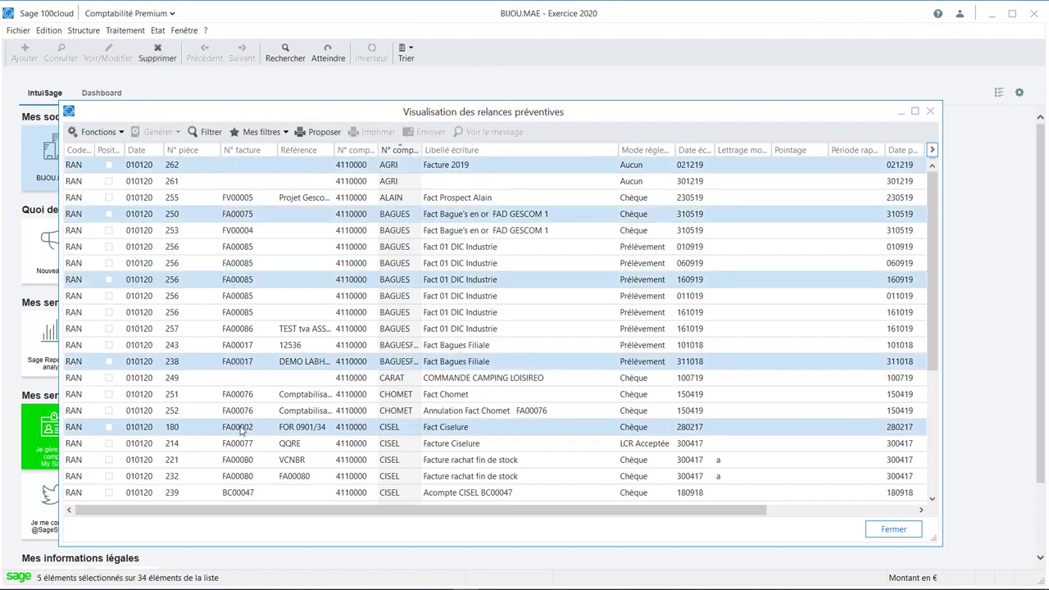
left_click(321, 134)
left_click(497, 357)
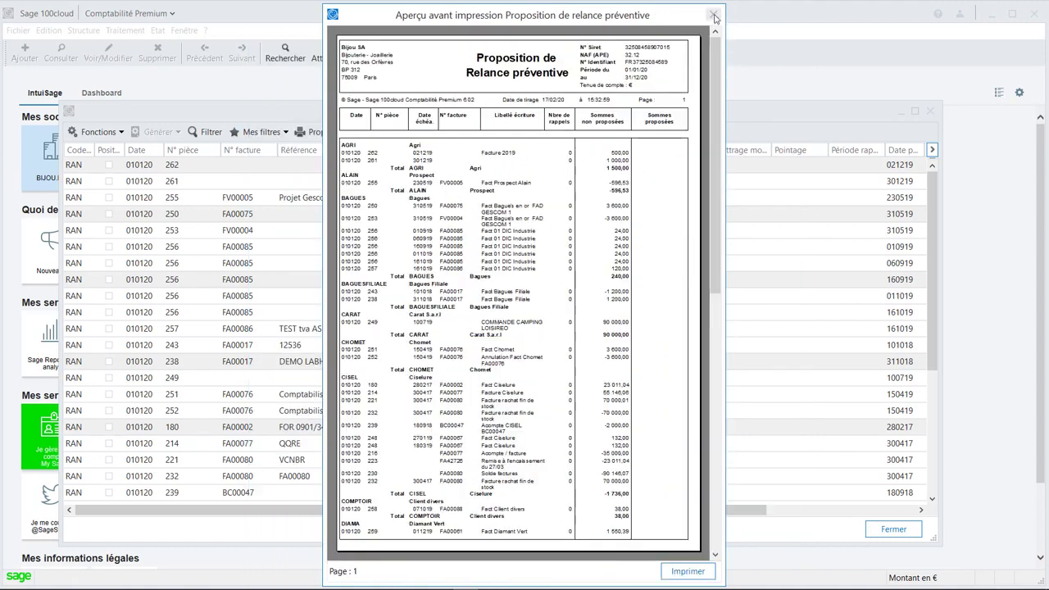
left_click(712, 14)
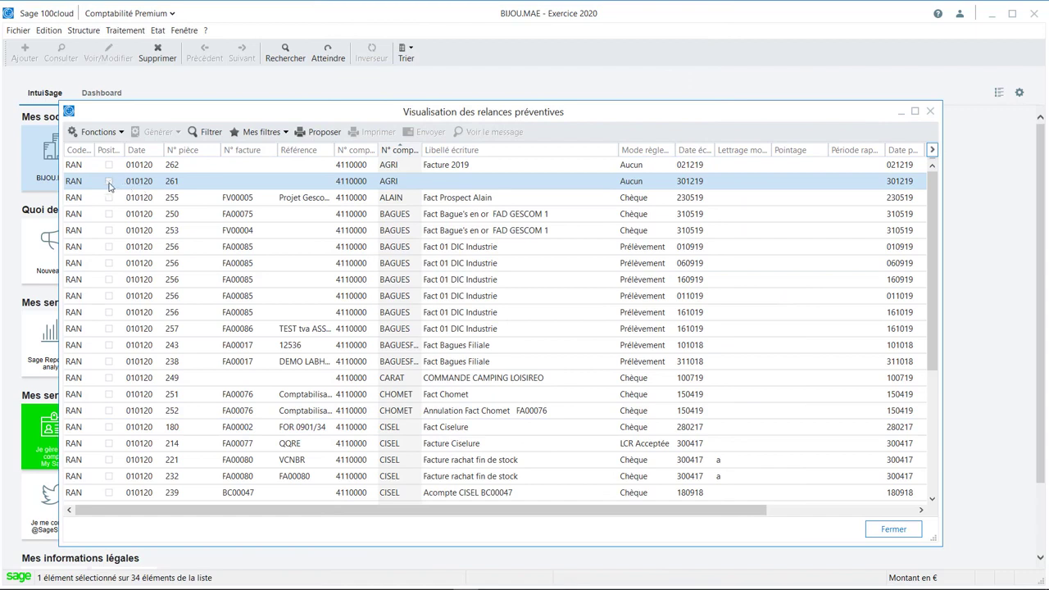
Select pieces 261, 253, 256 due 011019 and 257 in the preventive reminders list.
left_click(109, 181)
left_click(109, 232)
left_click(109, 295)
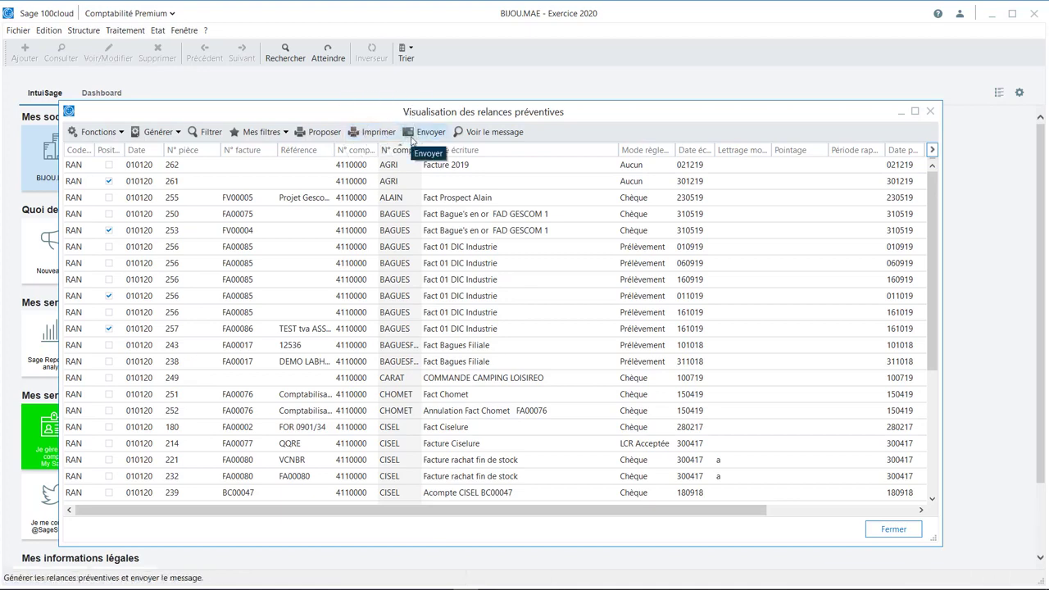
Print the selected reminders to preview as Impression d'un courrier, using the Relance préventive logo.bma model.
left_click(372, 132)
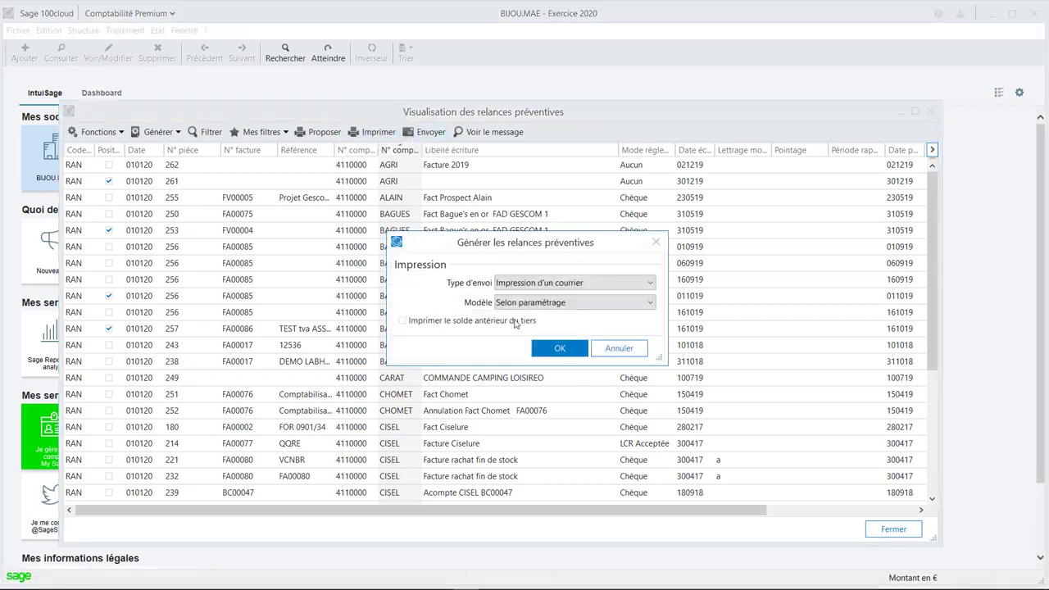
left_click(548, 348)
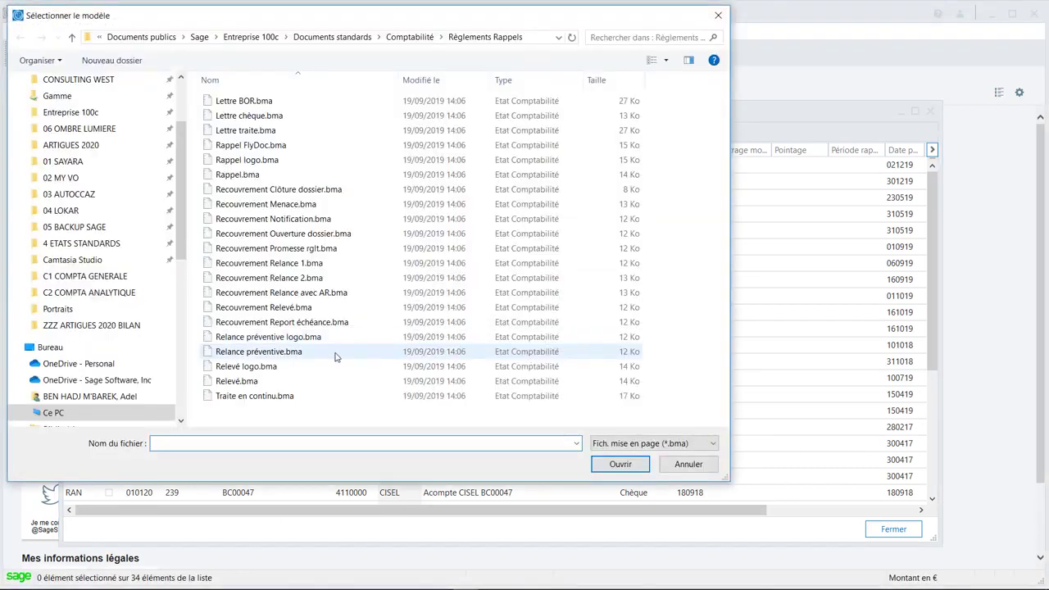
left_click(282, 341)
double_click(272, 342)
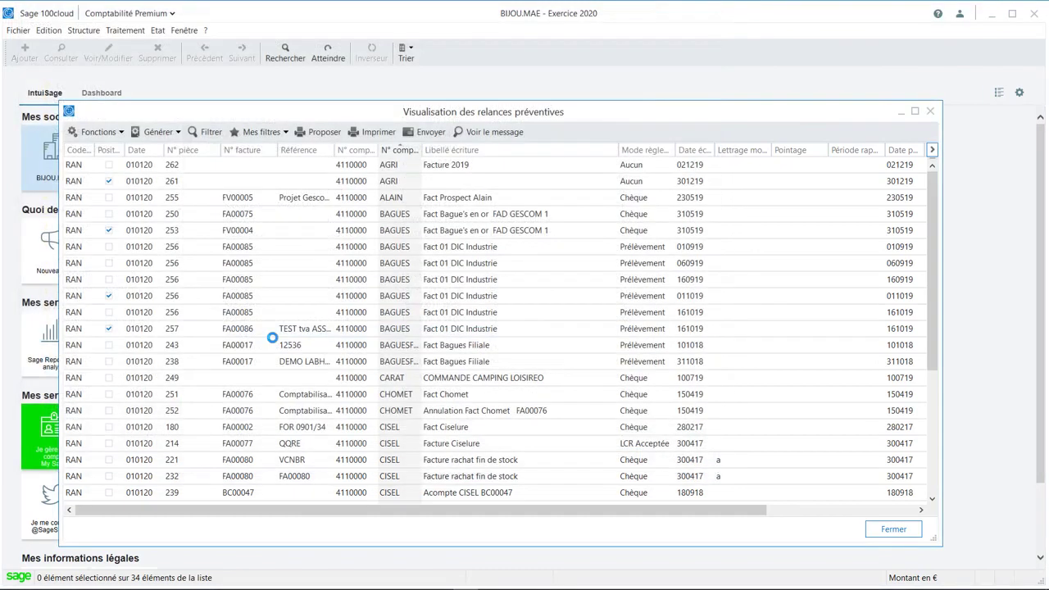
left_click(499, 355)
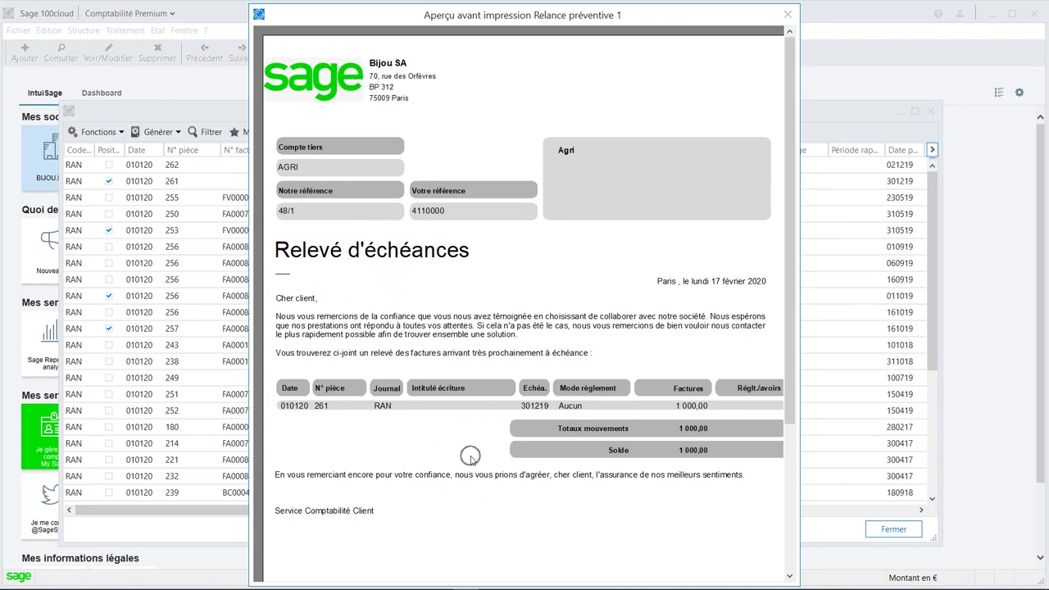
Examine the Relevé d'échéances letter for client AGRI, and close the preview and the preventive reminders list.
key("ctrl")
left_click(787, 14)
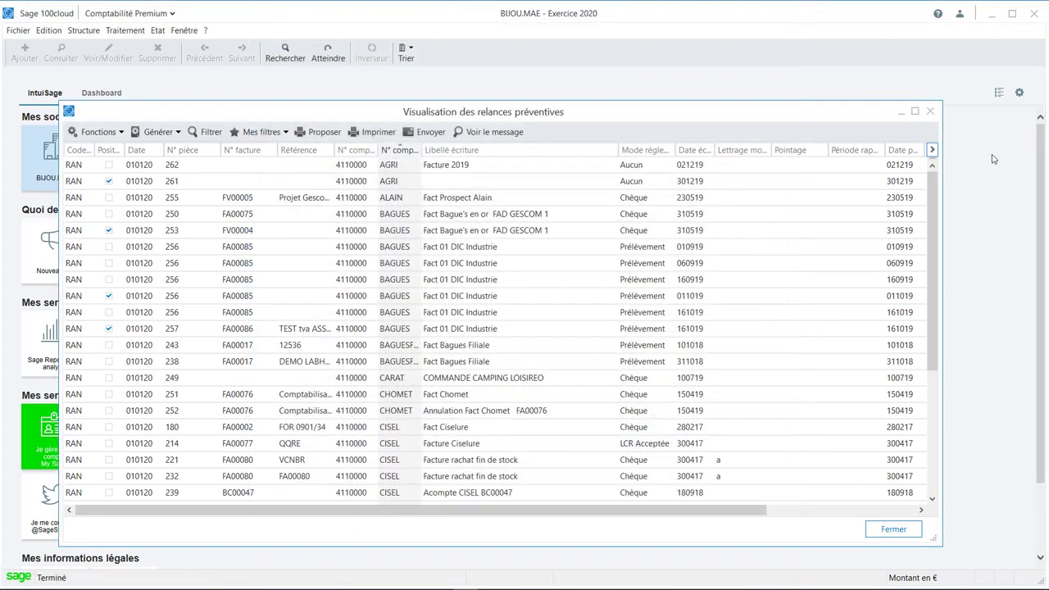
left_click(929, 112)
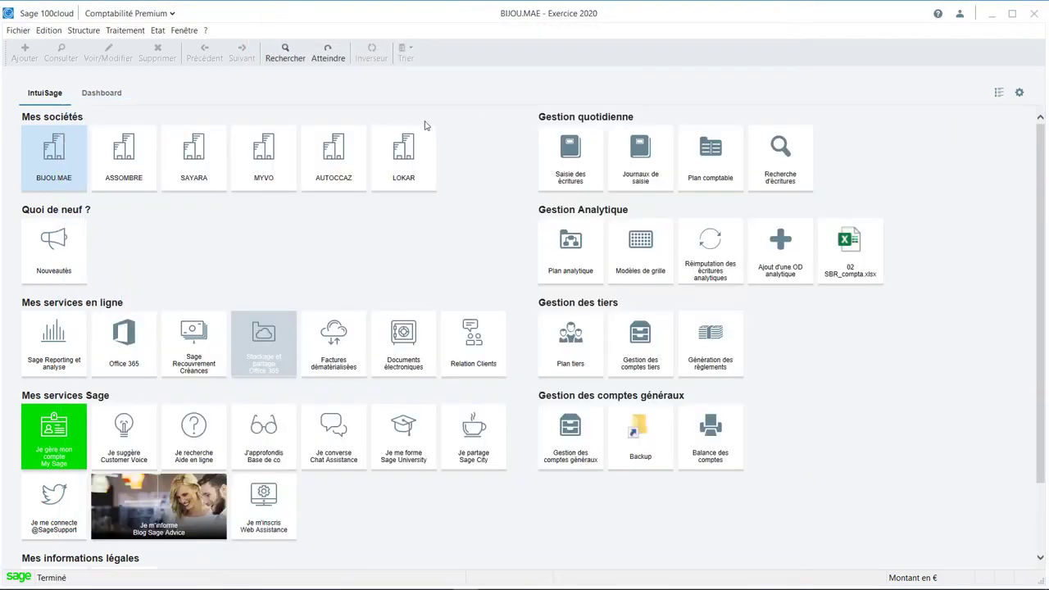
Open collection file DR2013001 for client CARAT from the current Dossiers de recouvrement.
left_click(127, 31)
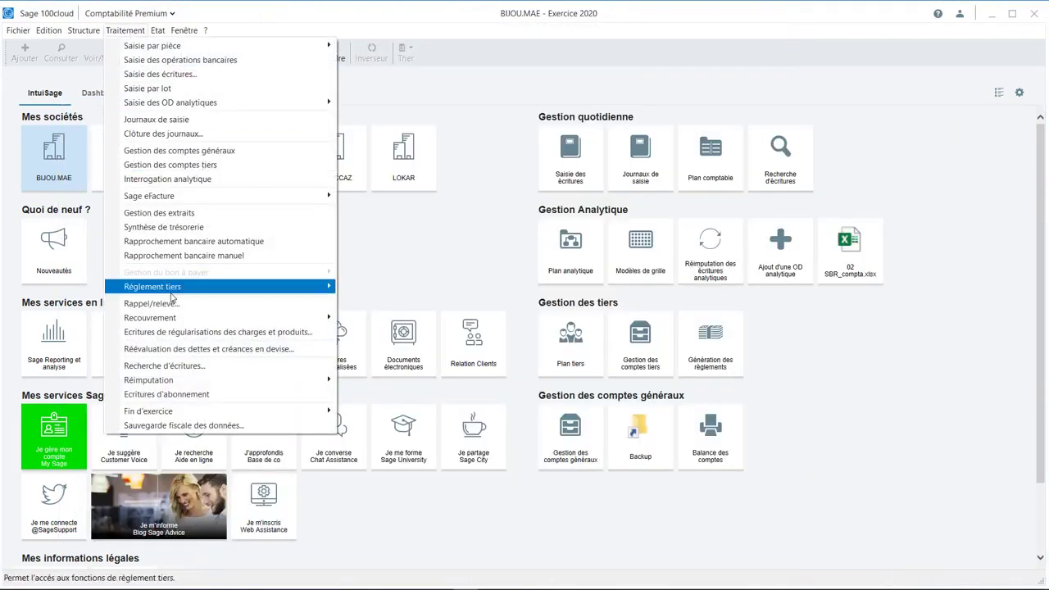
mouse_move(174, 320)
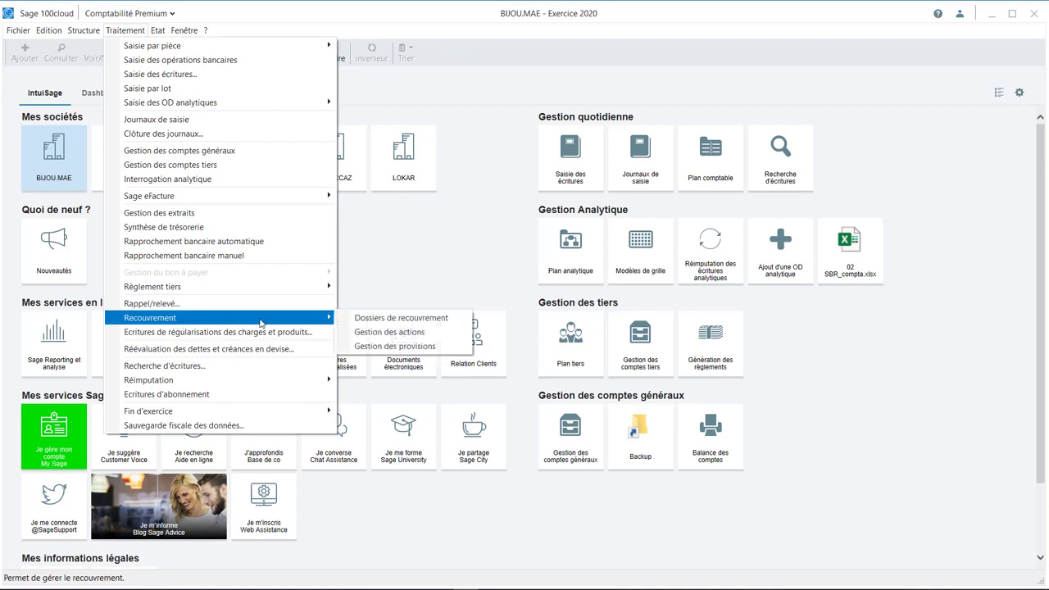
left_click(390, 318)
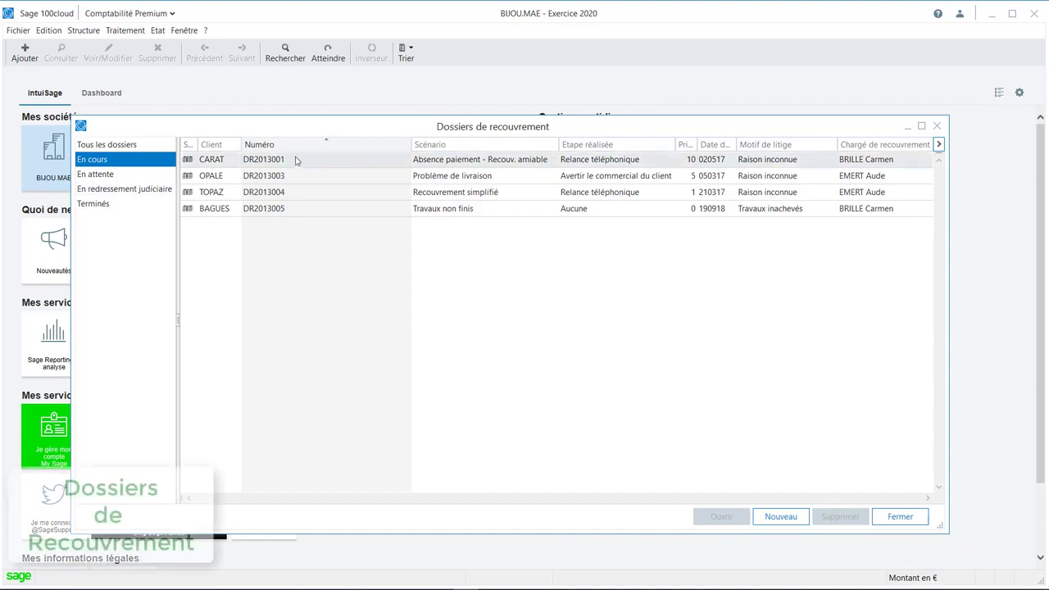
double_click(261, 162)
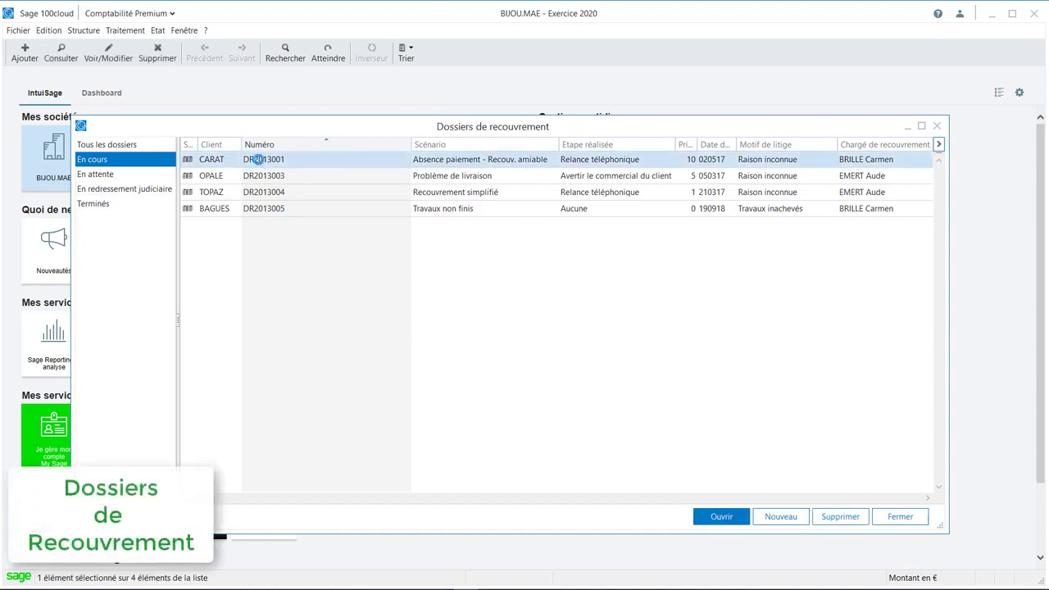
left_click_drag(464, 82, 468, 90)
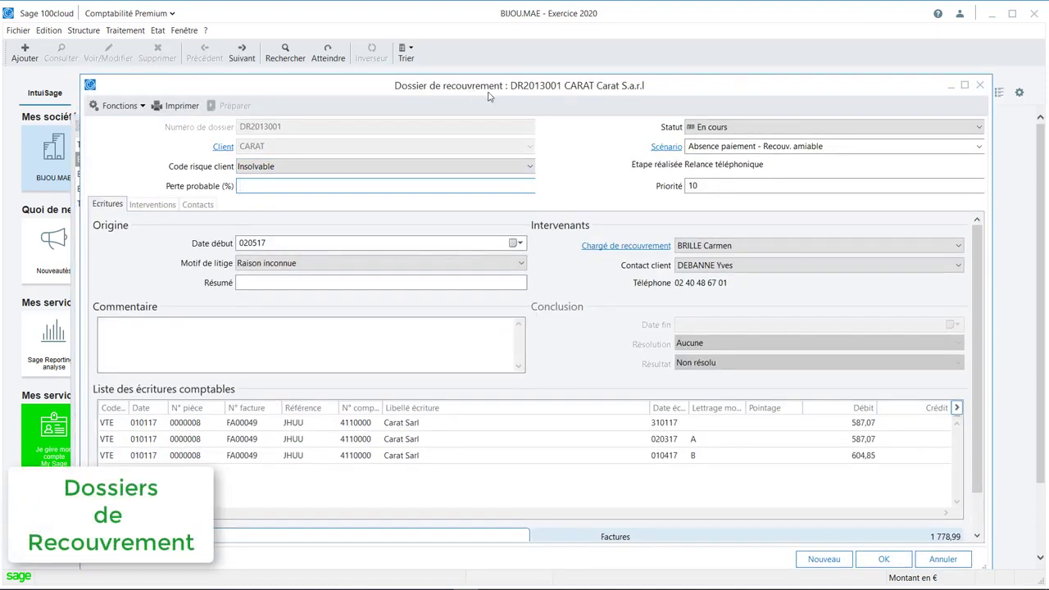
View the steps of the file's Absence paiement - Recouv. amiable scenario, and close the scenario unchanged.
left_click(666, 146)
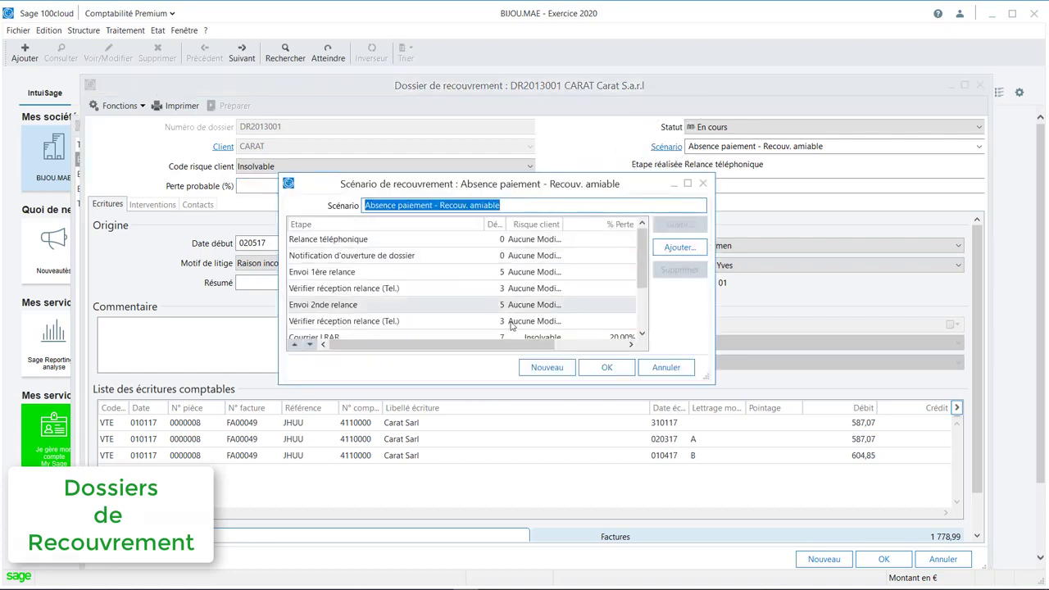
left_click(702, 184)
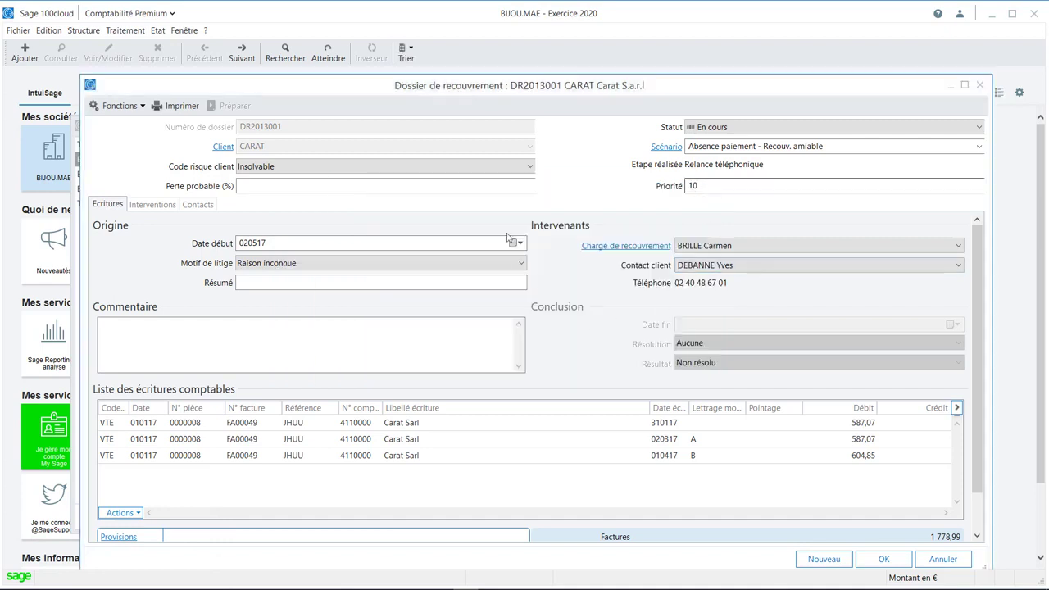
left_click(562, 240)
key("ctrl")
key("ctrl")
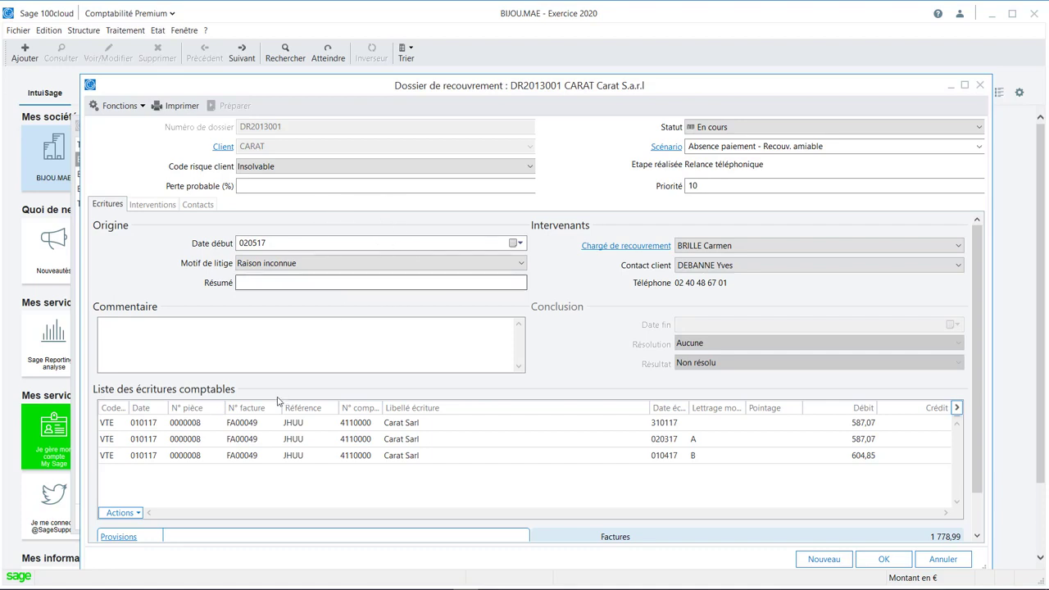
Select the three FA00049 accounting entries in the collection file and examine their due dates and amounts.
left_click(257, 423)
left_click(257, 438, "ctrl")
left_click(263, 461, "ctrl")
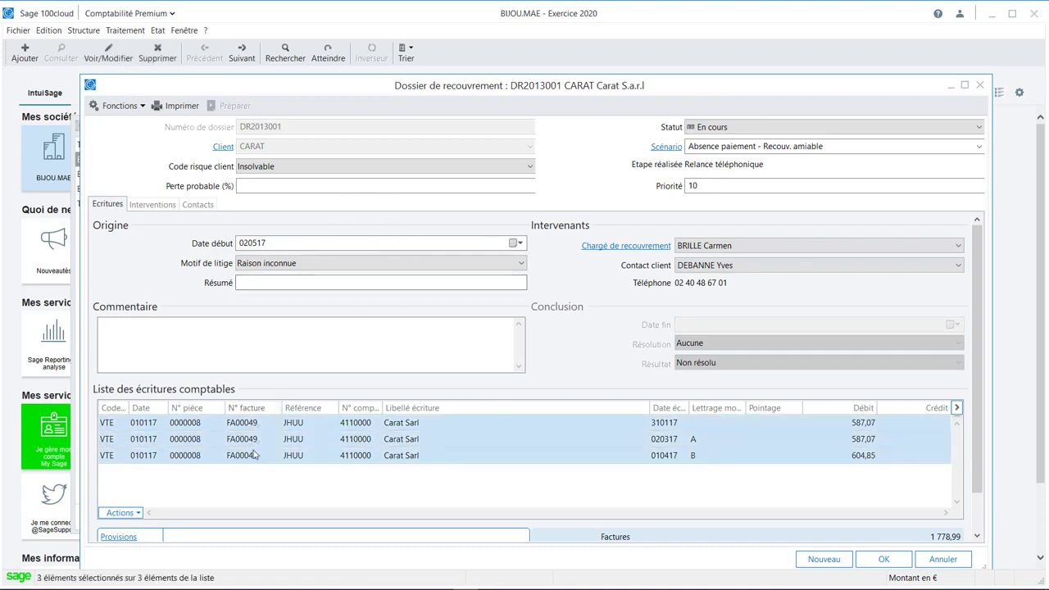
key("ctrl")
key("ctrl")
key("ctrl")
key("ctrl")
key("ctrl")
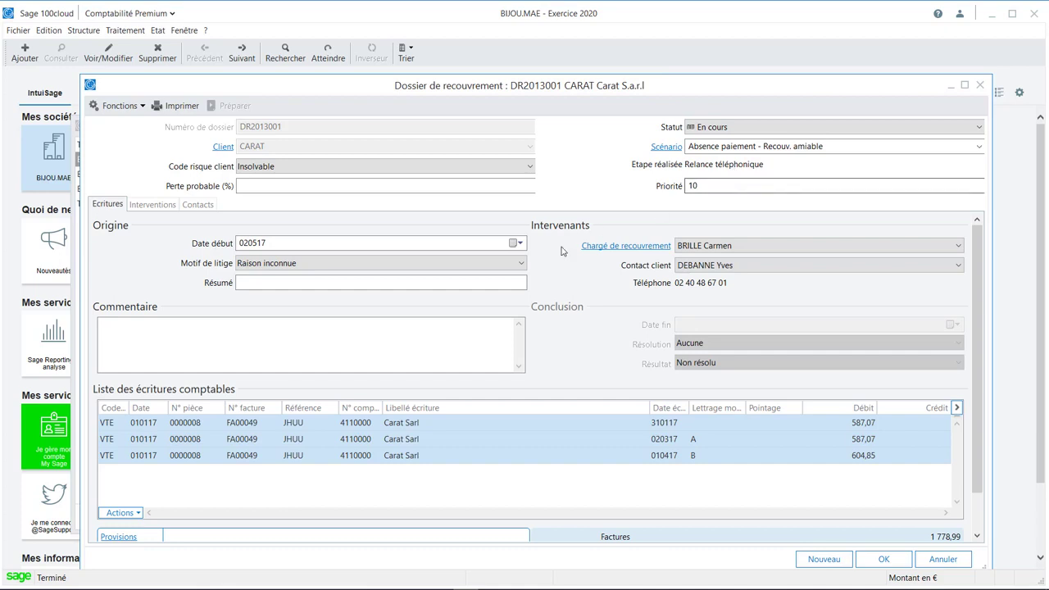
Examine the file's interventions by selecting both listed actions, and widen the Scénario column.
left_click(149, 204)
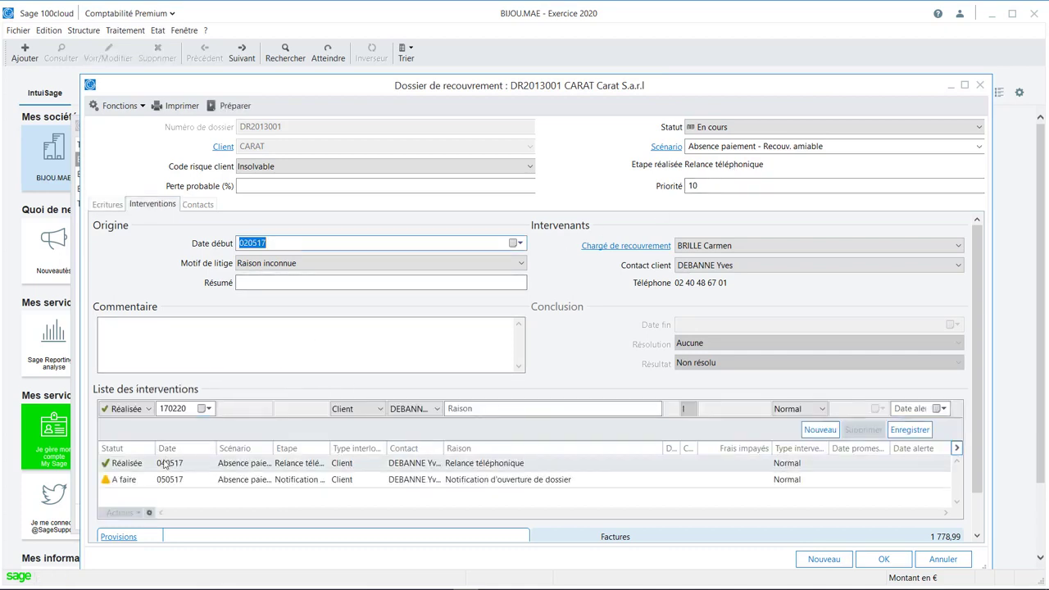
left_click(167, 463)
left_click(167, 481, "ctrl")
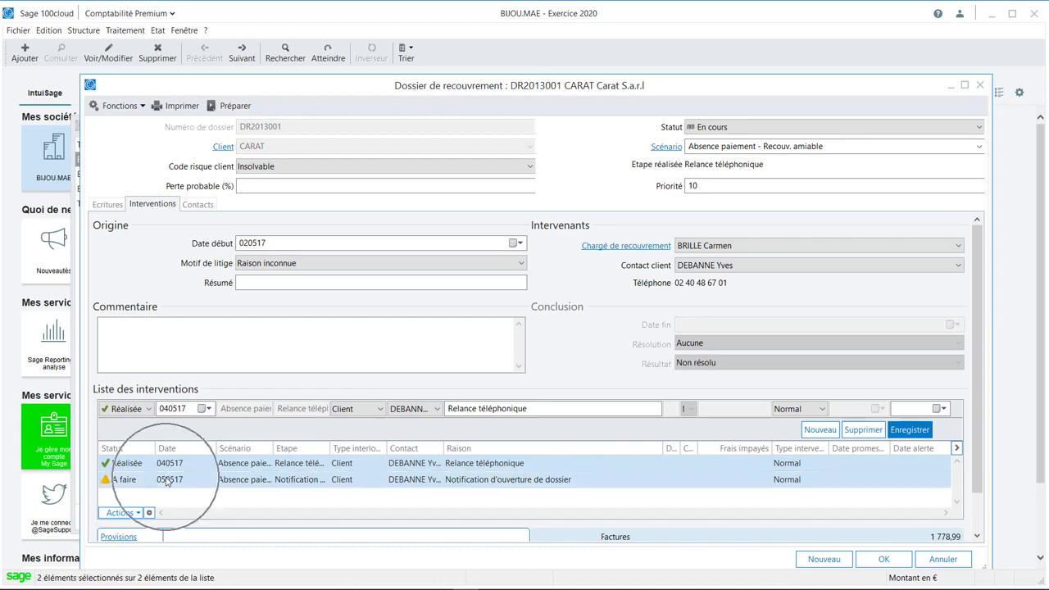
left_click_drag(273, 448, 302, 448)
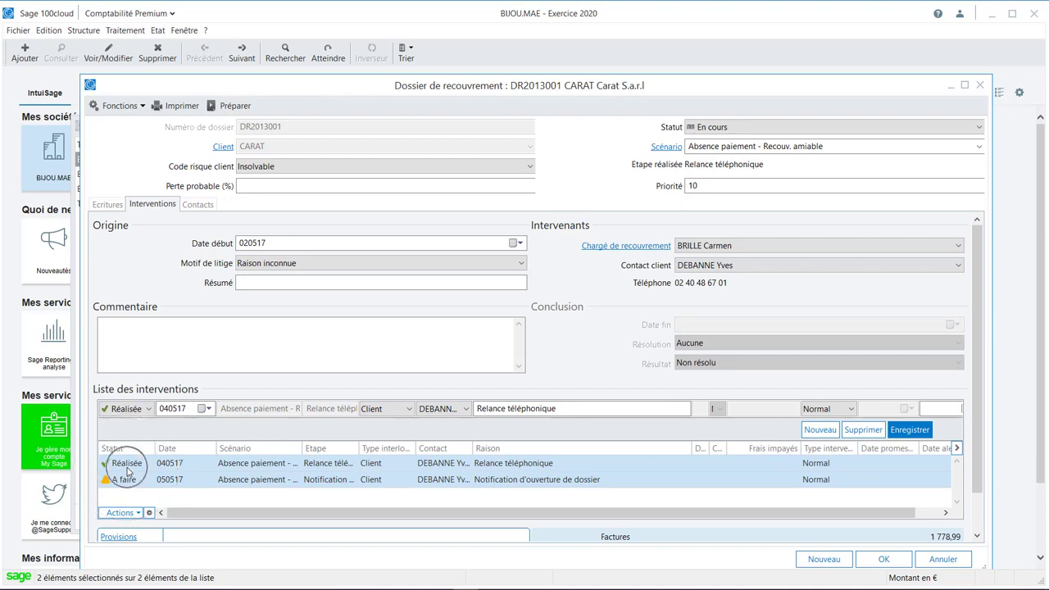
Return to the file's accounting entries, view the available actions and the Provisions pour risque et charge entry, and cancel it.
left_click(107, 204)
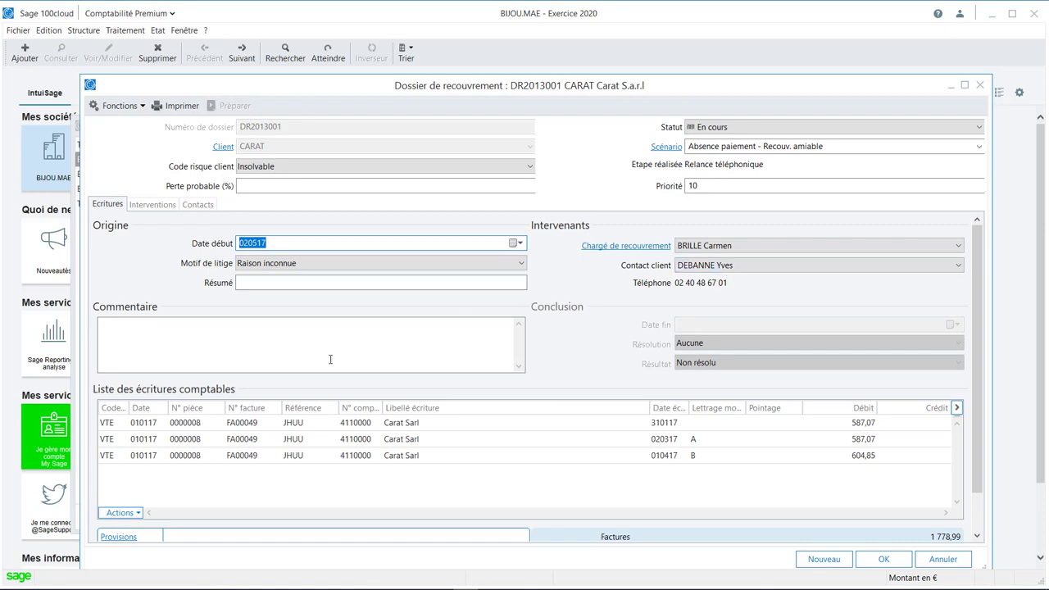
left_click(118, 538)
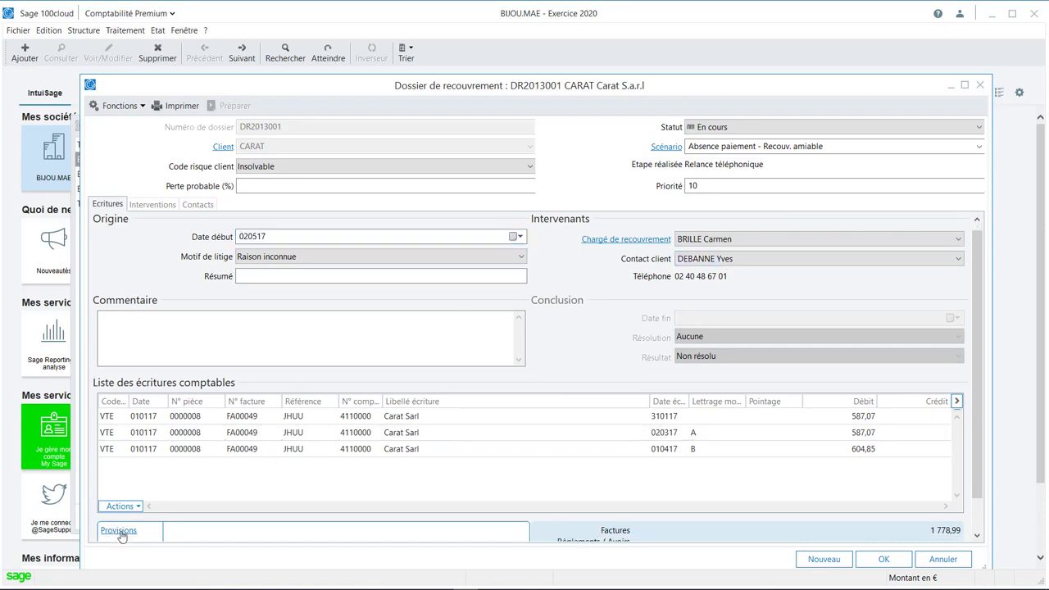
left_click(120, 505)
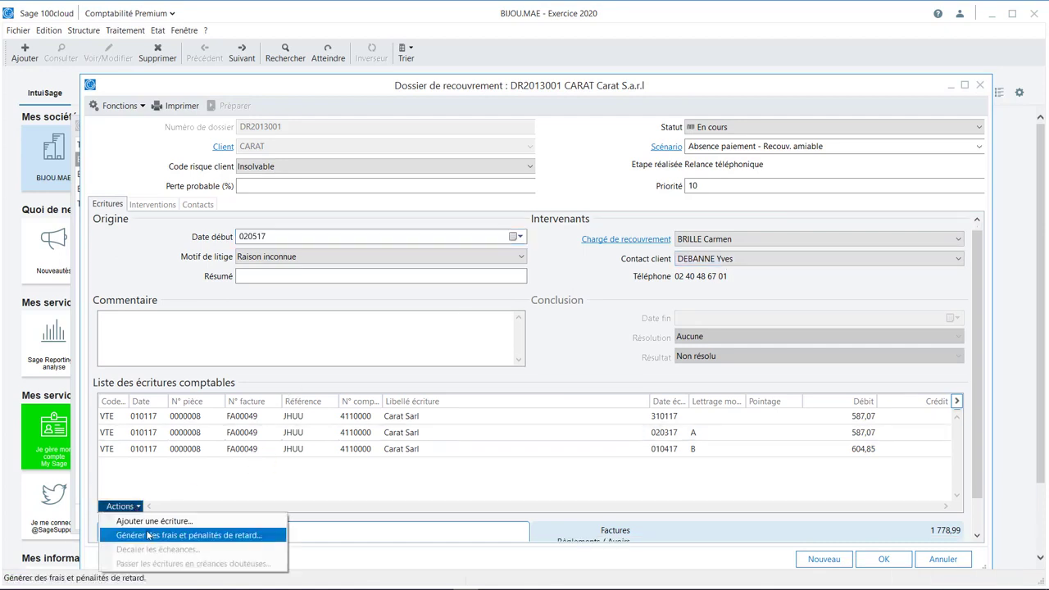
left_click(358, 545)
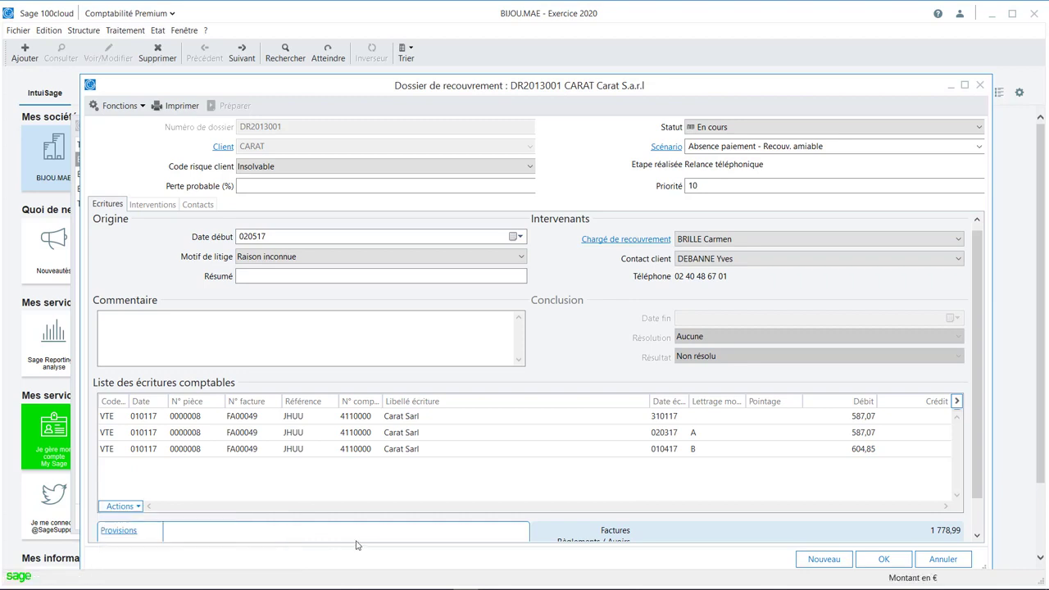
left_click(123, 534)
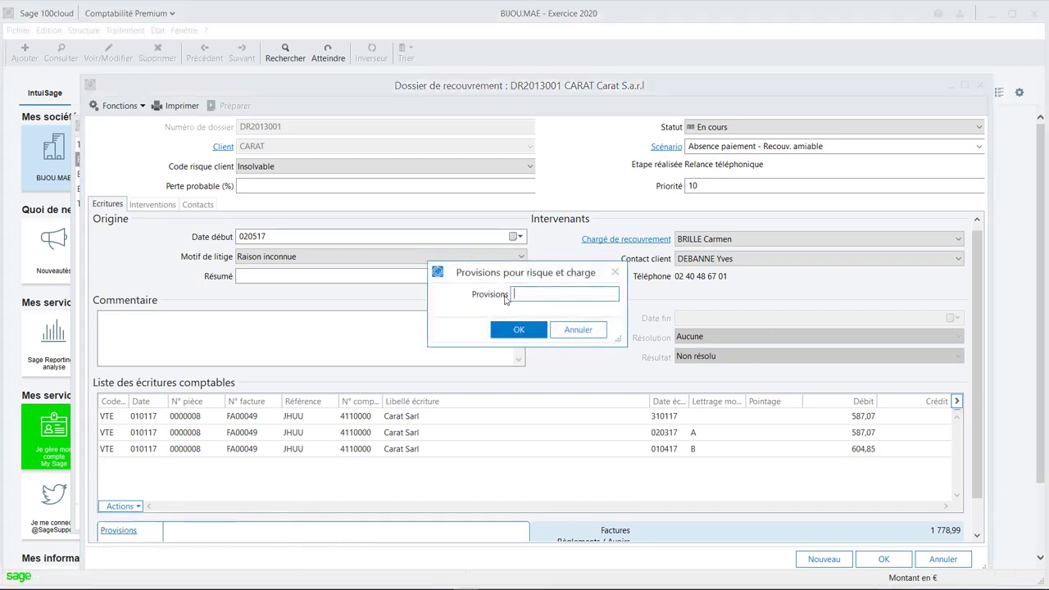
key("Escape")
View the Générer des frais et pénalités de retard options, cancel them, and close the collection file and its list.
left_click(137, 506)
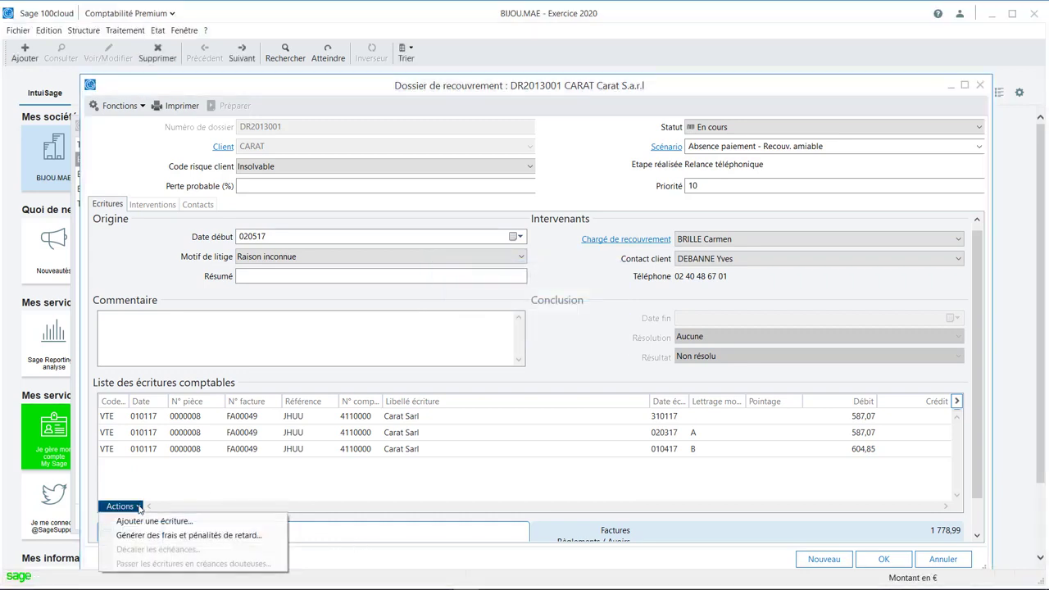
left_click(172, 534)
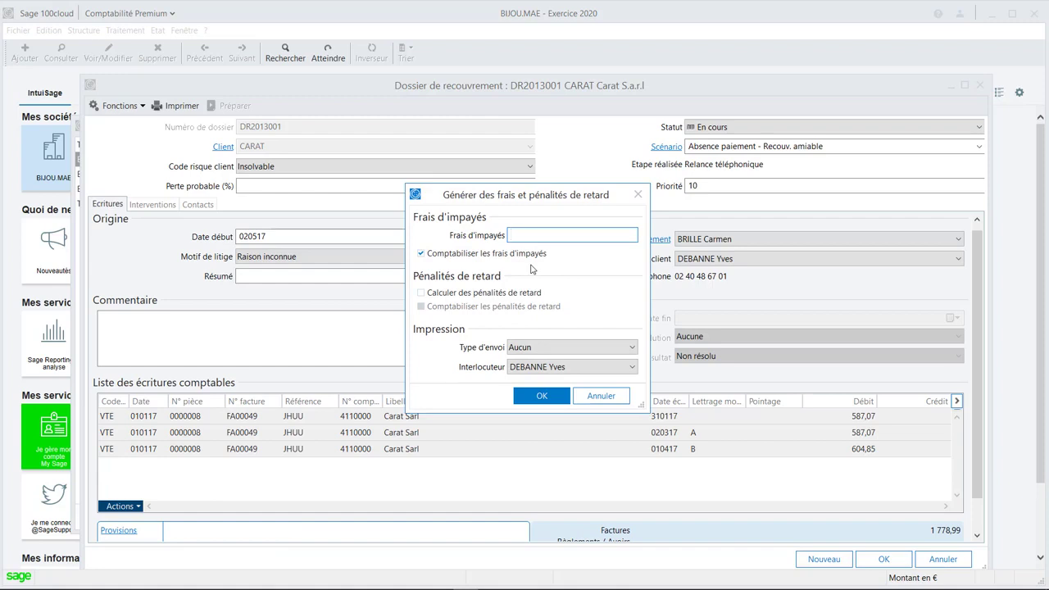
key("Escape")
key("Escape")
key("Escape")
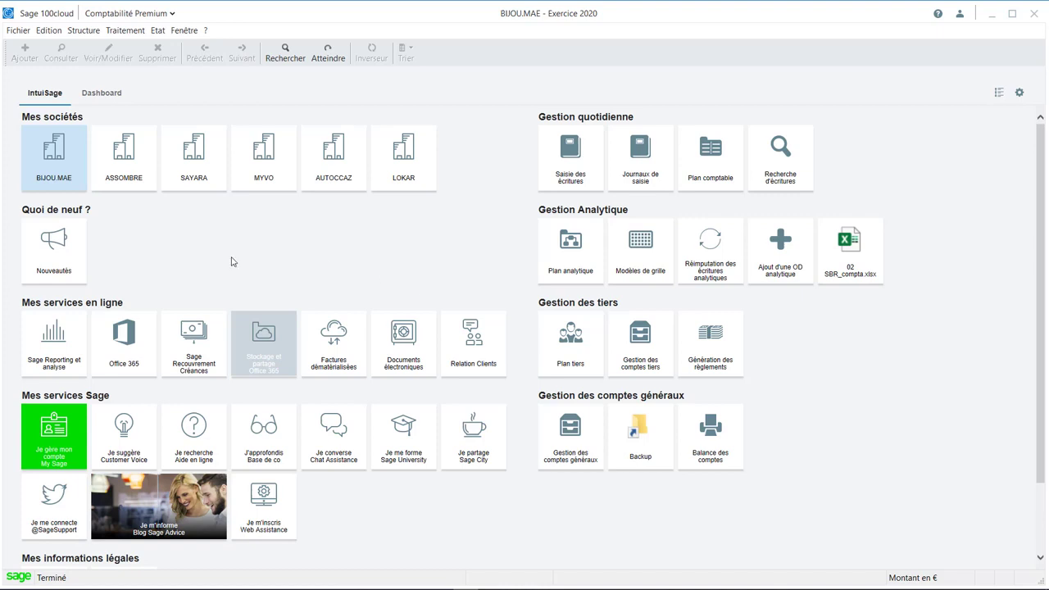
Open the Sage Recouvrement Créances online service in the browser.
key("ctrl")
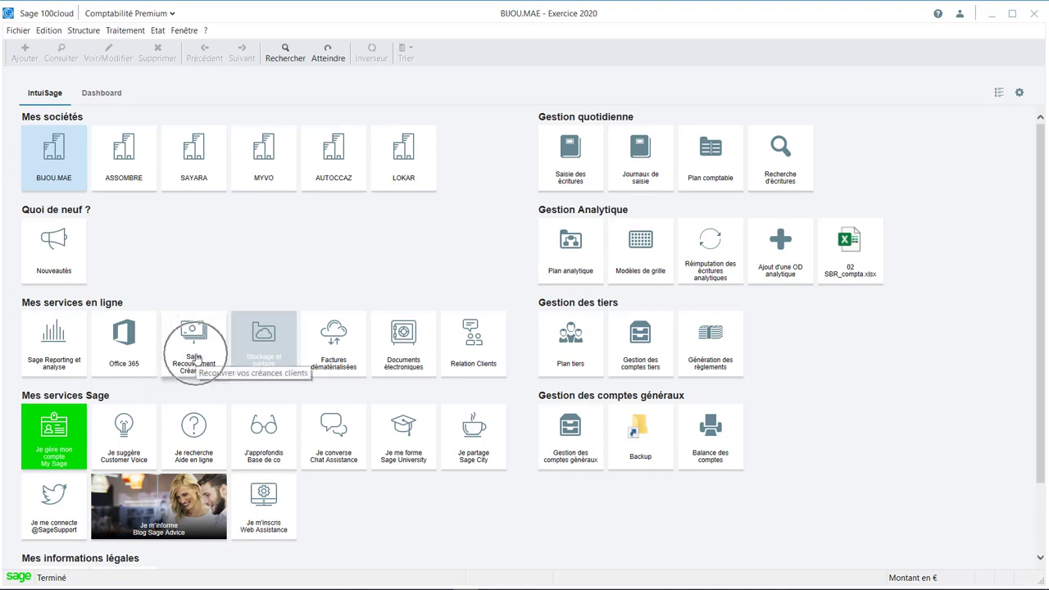
key("ctrl")
key("ctrl")
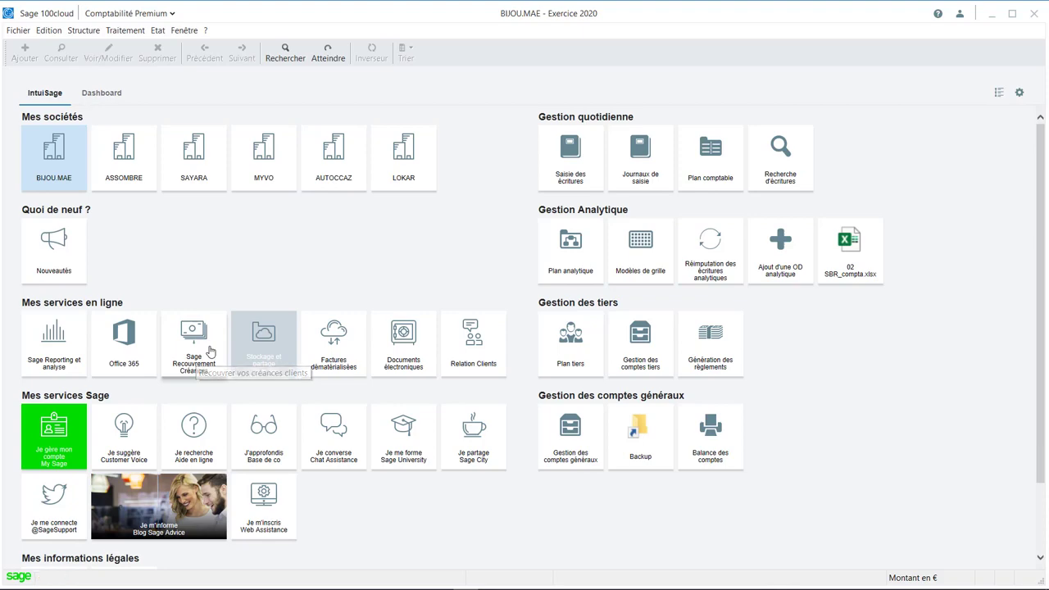
left_click(178, 332)
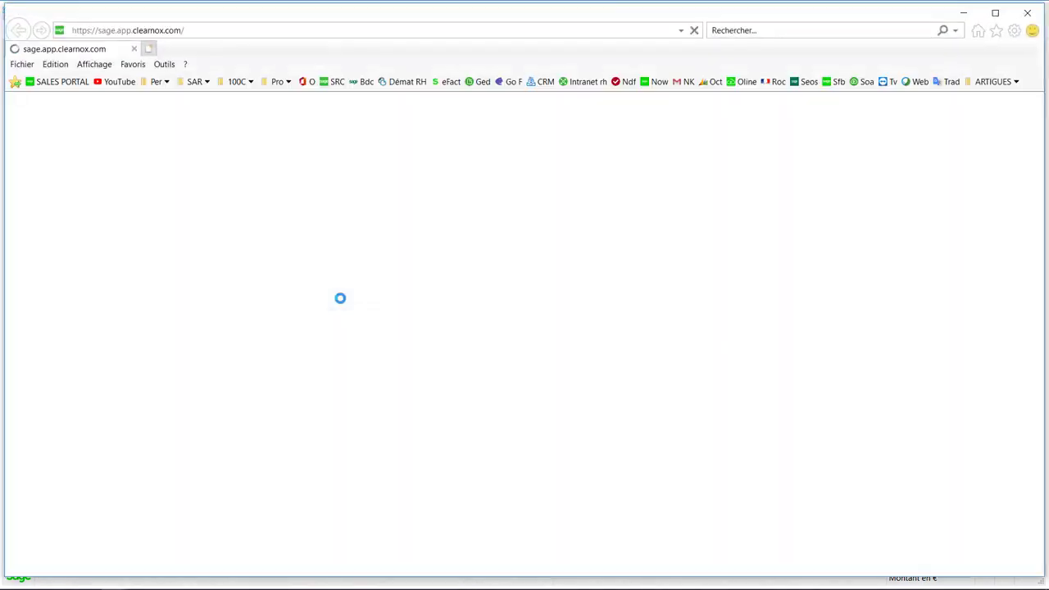
Examine the dashboard's overdue and upcoming client debts, including the amounts for each delay bracket.
key("ctrl")
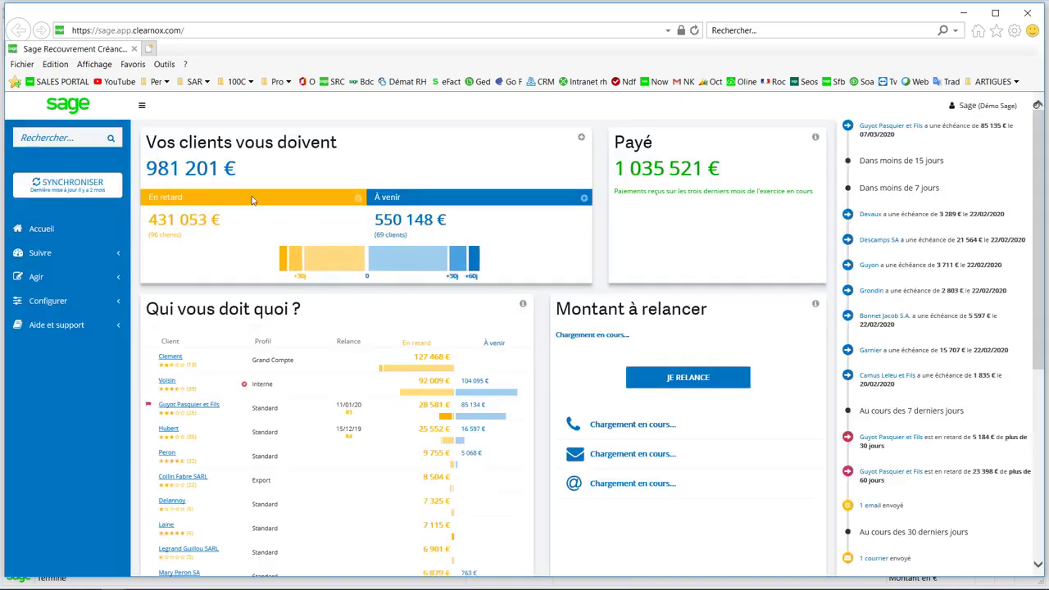
key("ctrl")
key("ctrl")
key("ctrl")
key("ctrl")
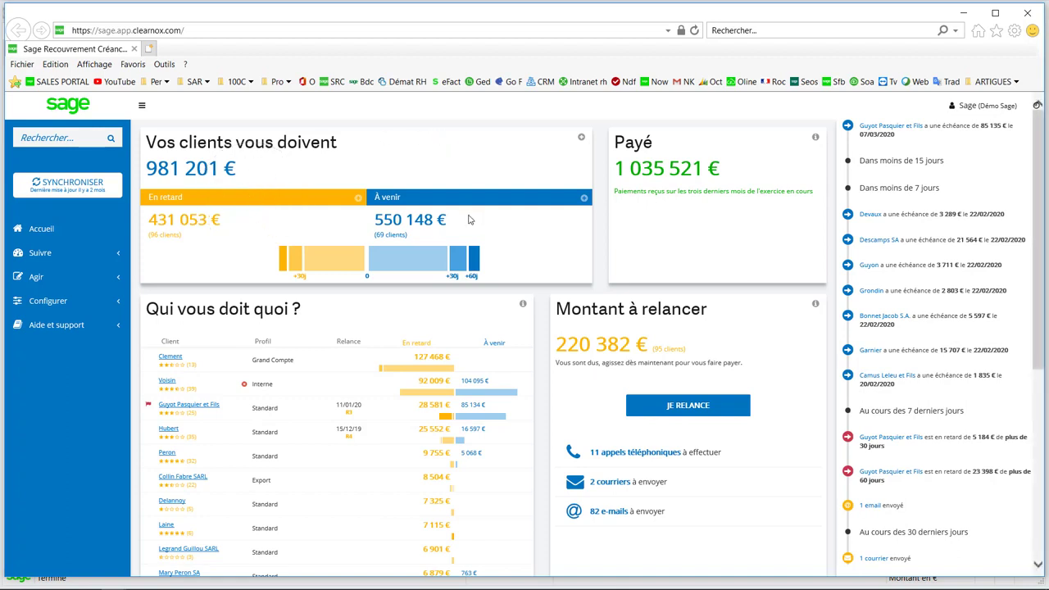
key("ctrl")
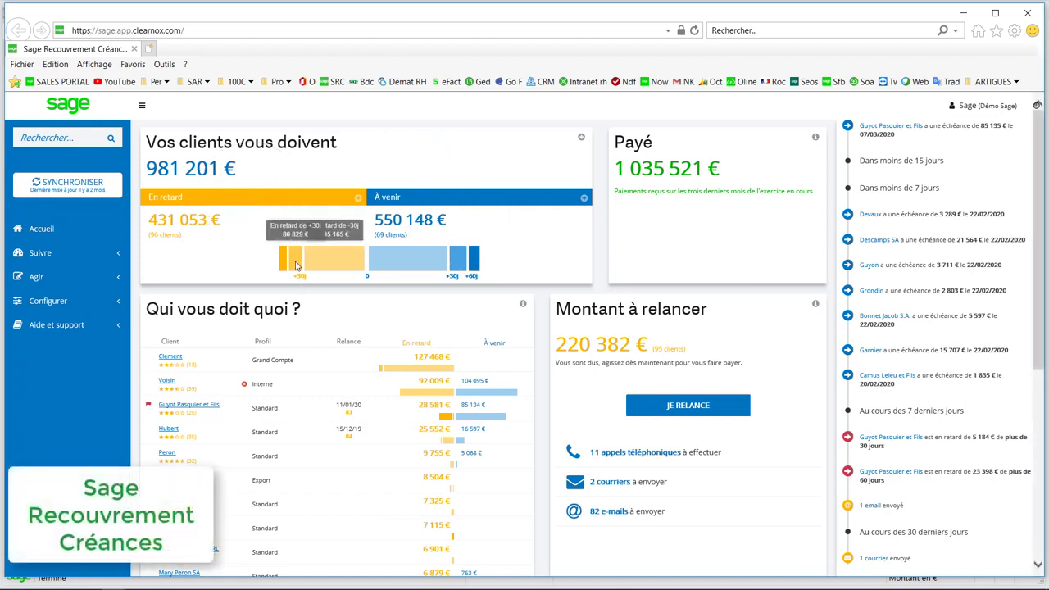
mouse_move(295, 264)
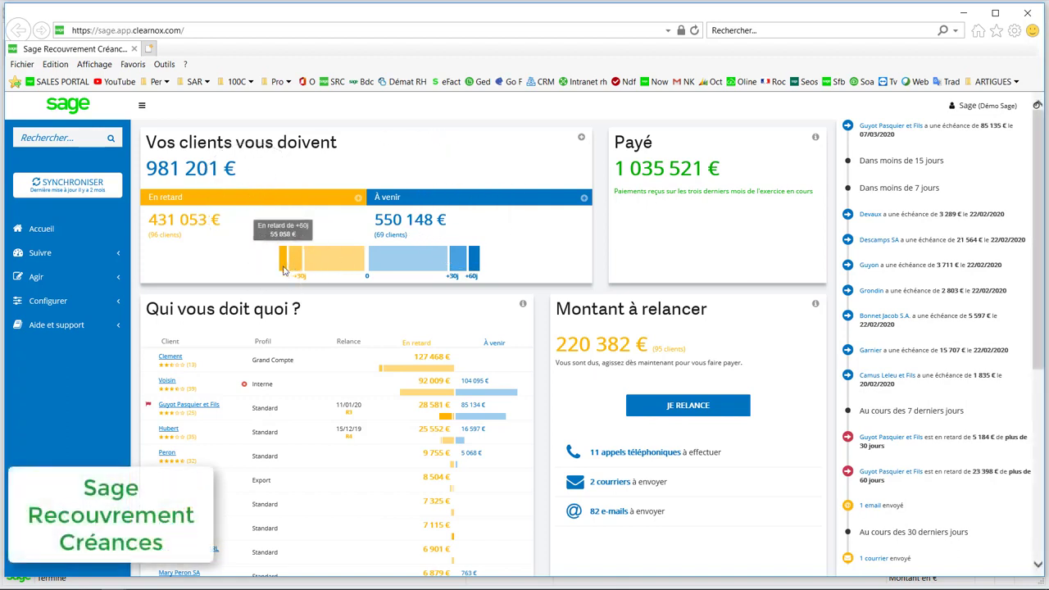
mouse_move(467, 273)
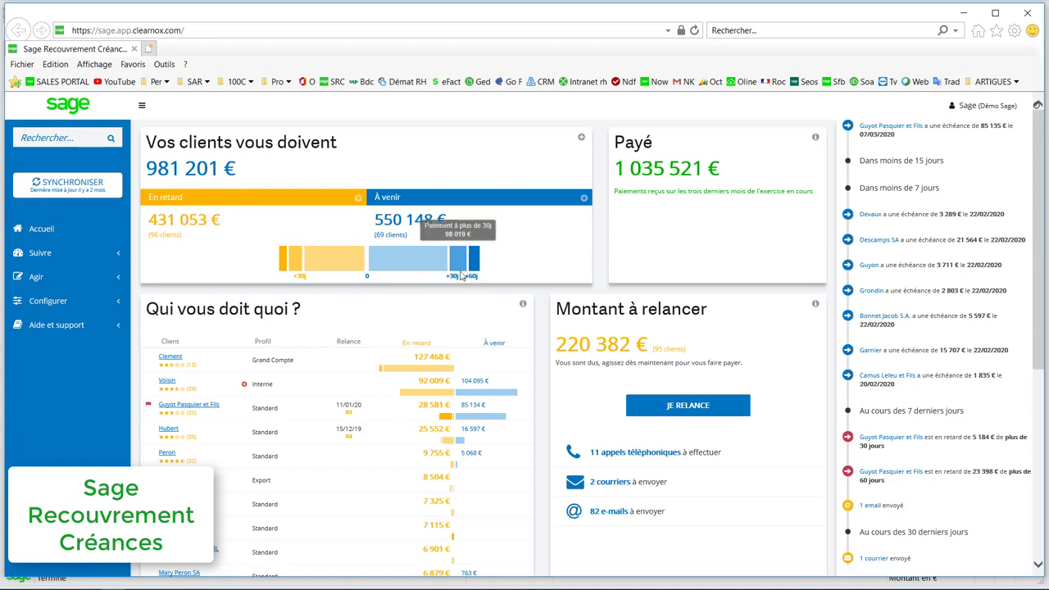
mouse_move(426, 213)
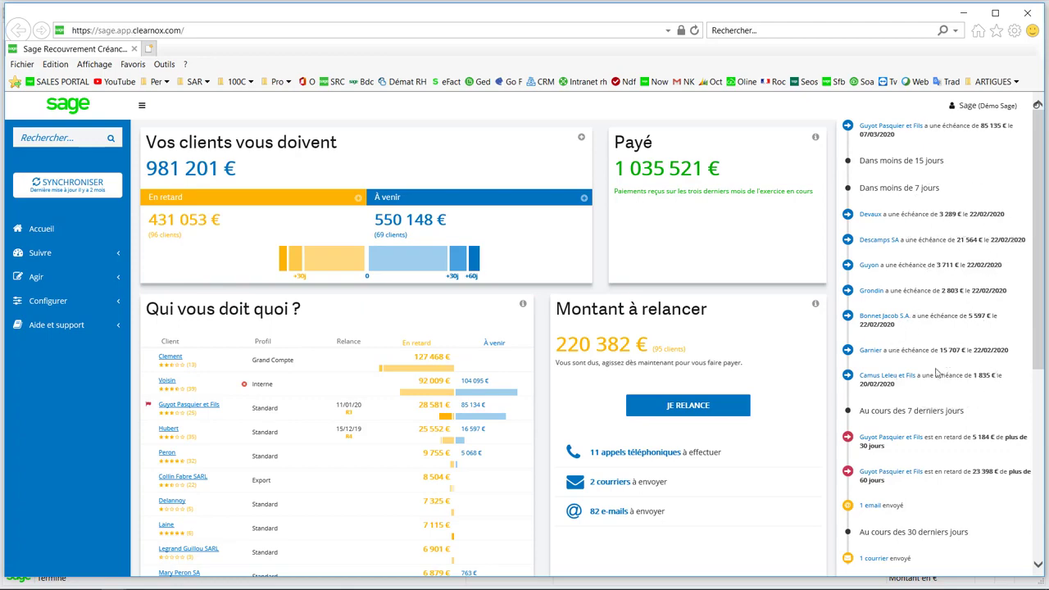
Review the Comment êtes vous payé breakdown by payment type and client profile, and return to the dashboard overview.
scroll(937, 374, "down", 2)
scroll(717, 380, "down", 3)
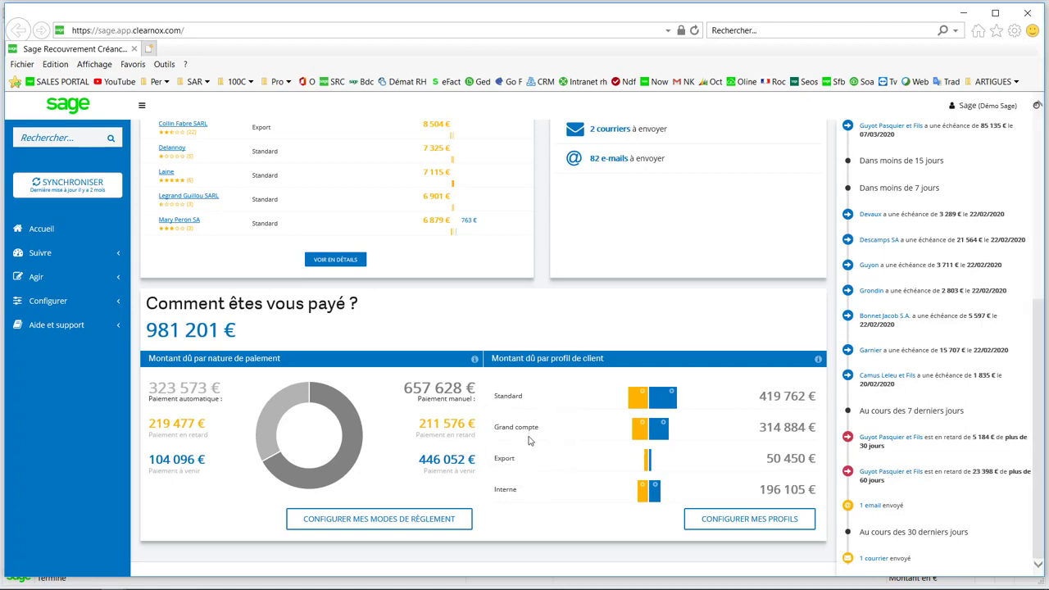
scroll(529, 438, "up", 4)
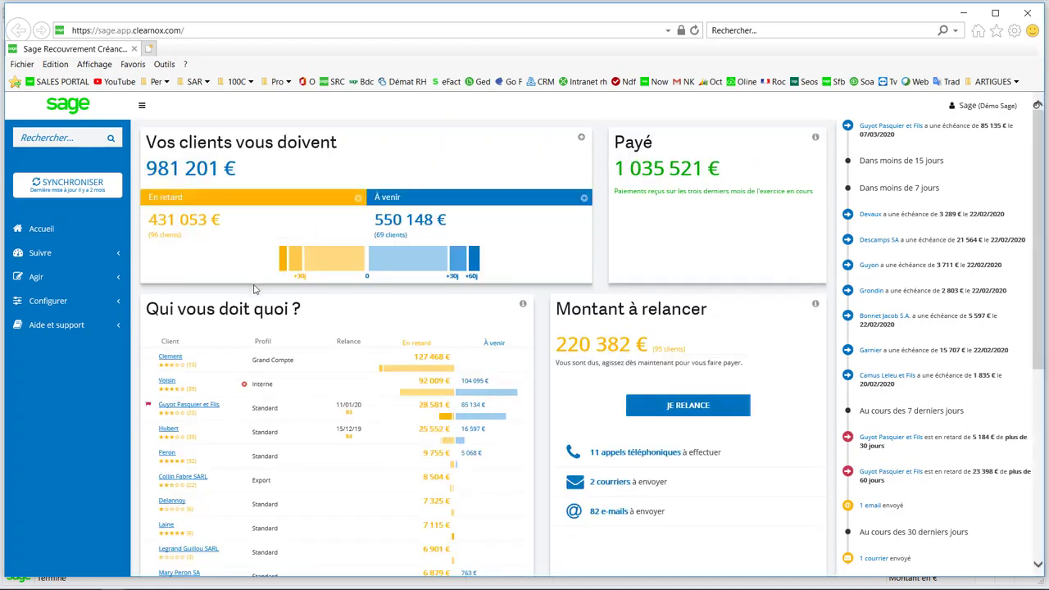